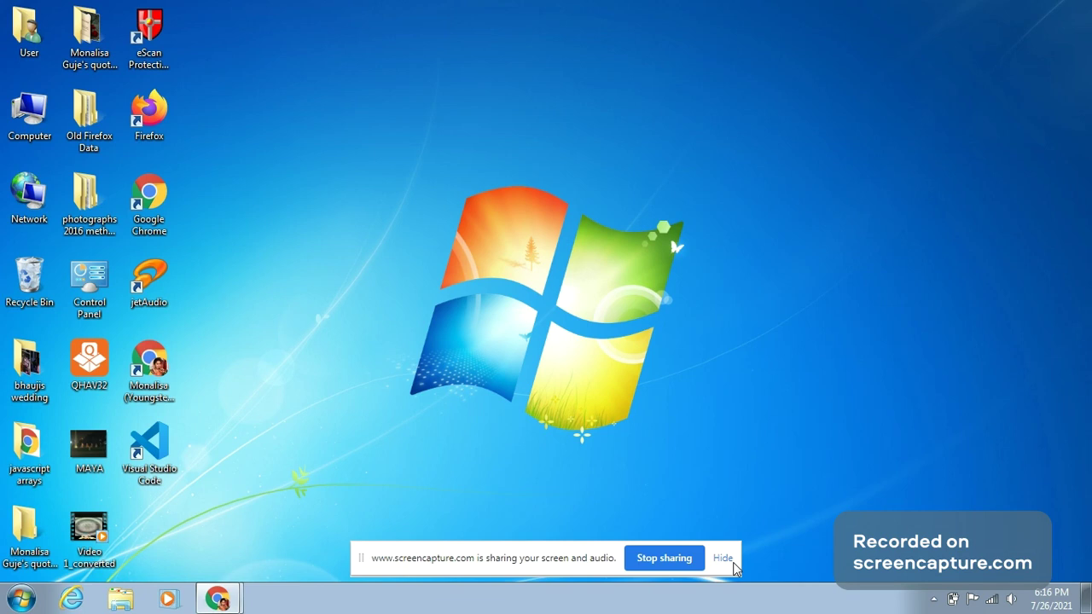
Hide the screen-sharing notice, and open the Computer window and minimize it.
click(723, 559)
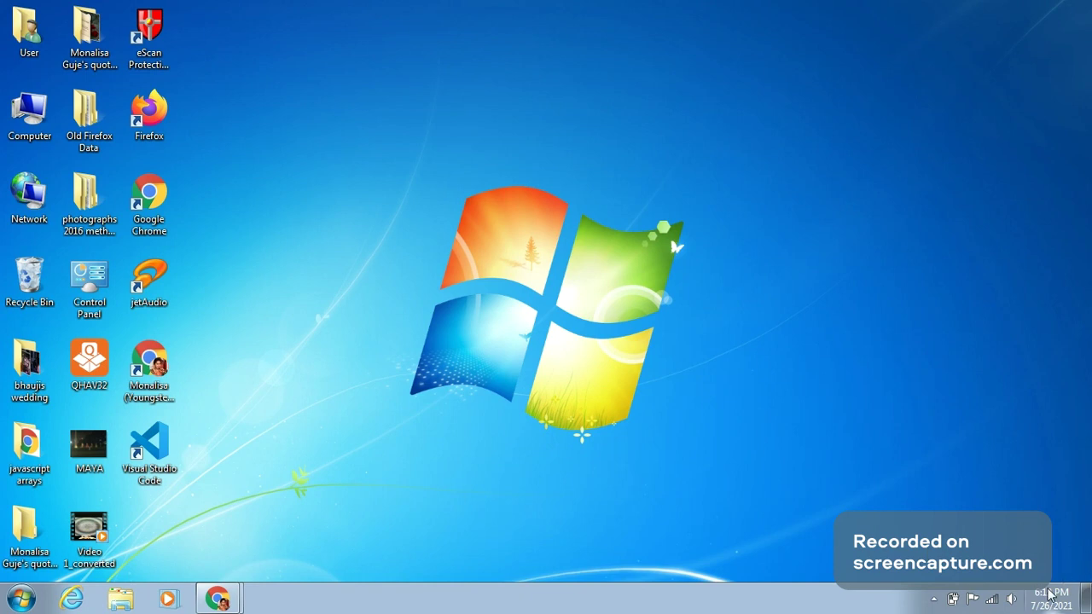
mouse_move(1050, 594)
mouse_move(223, 604)
mouse_move(955, 607)
double_click(25, 139)
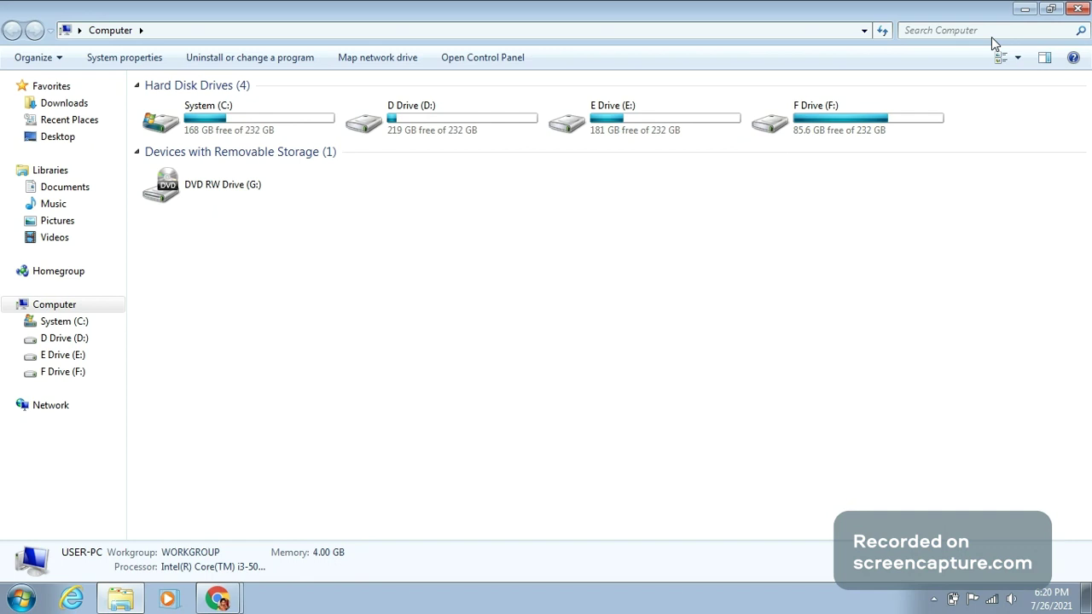
click(1021, 9)
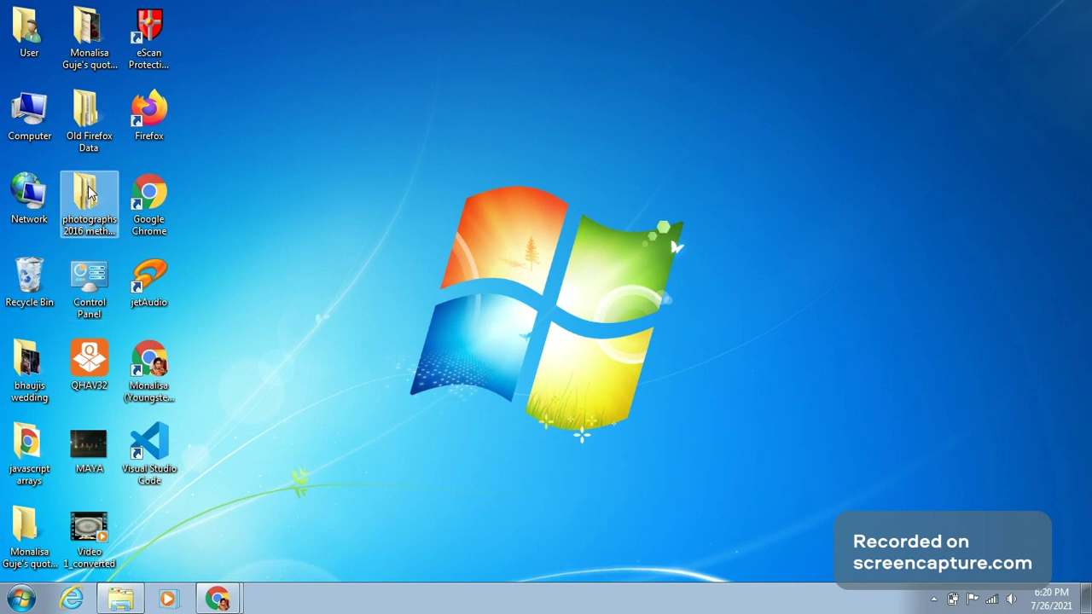
Launch Firefox from the desktop and leave its window minimized.
double_click(157, 136)
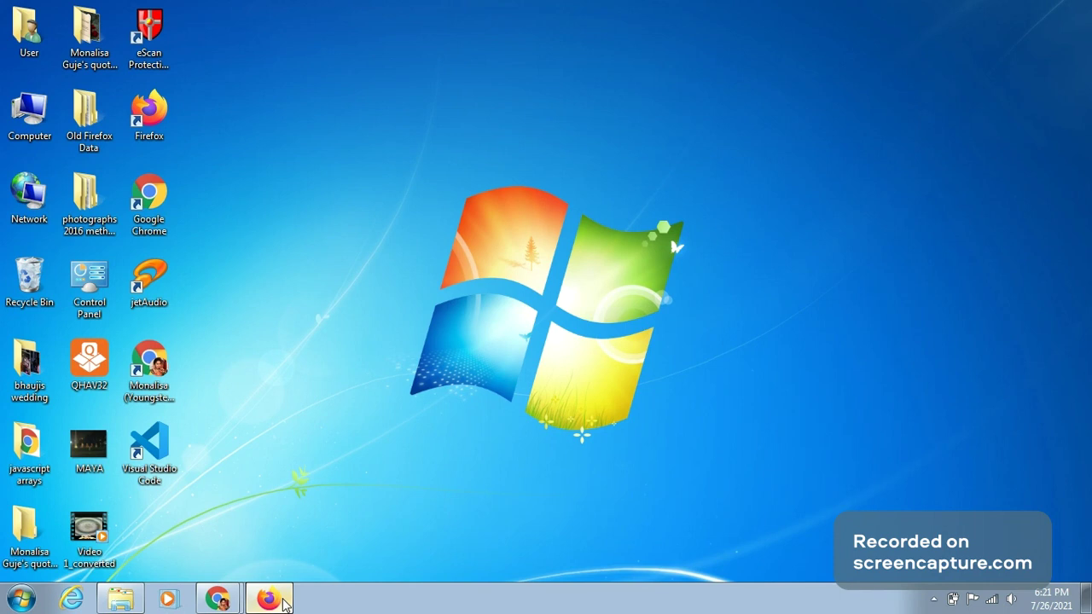
click(285, 602)
click(273, 600)
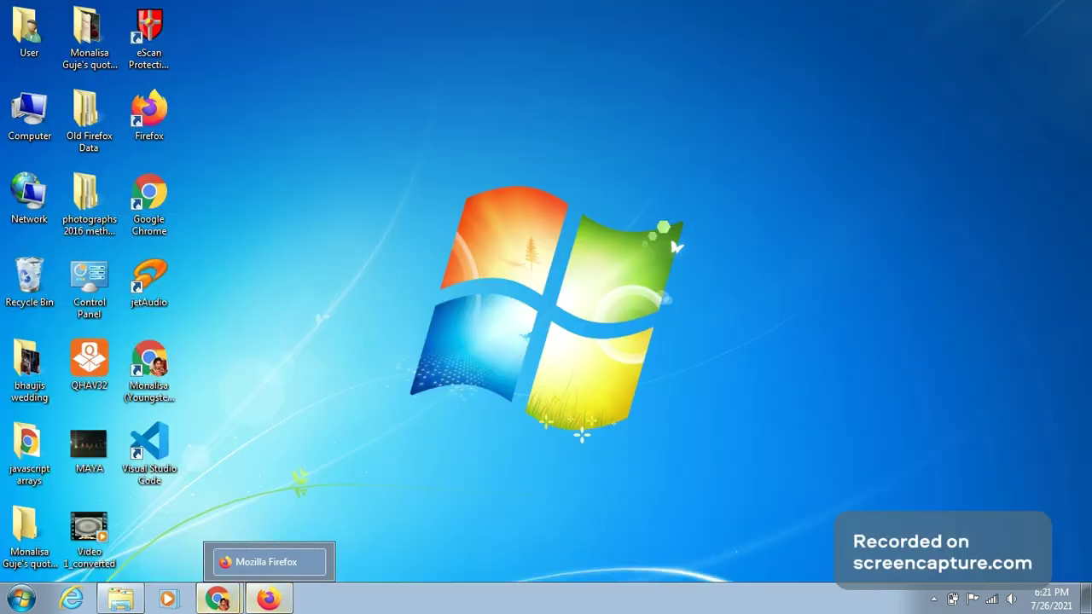
mouse_move(203, 606)
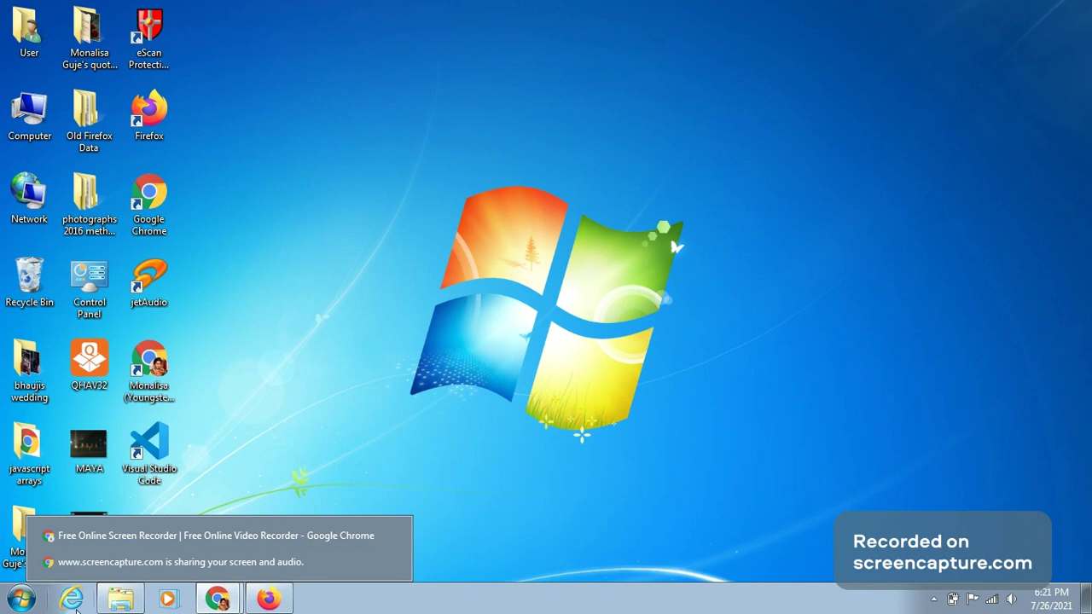
Look through the Start menu's programs and Word 2007's recent documents, then open and close Windows Help and Support.
click(23, 604)
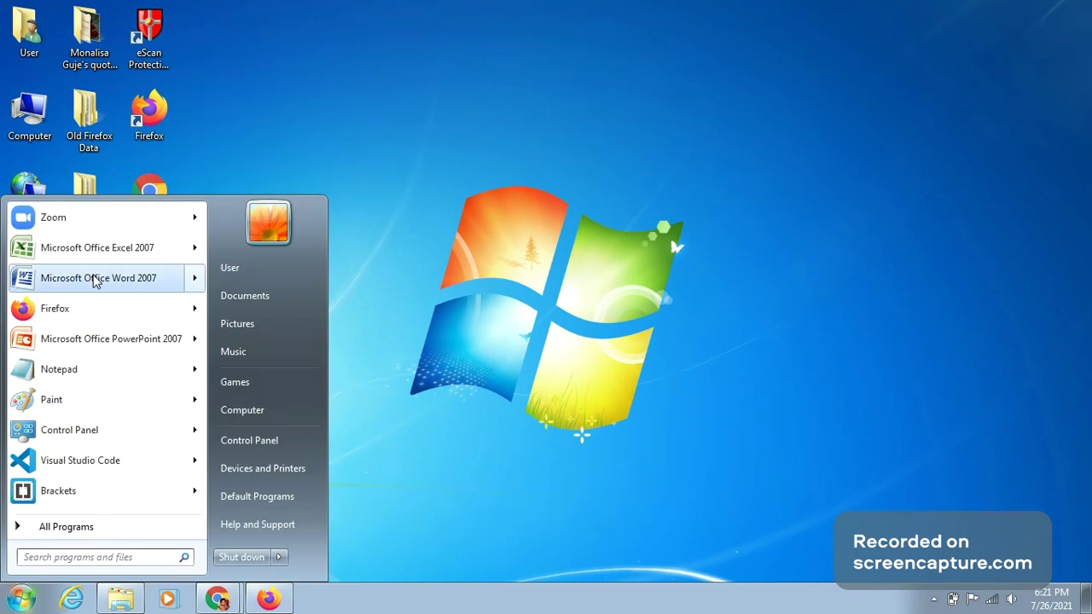
mouse_move(260, 276)
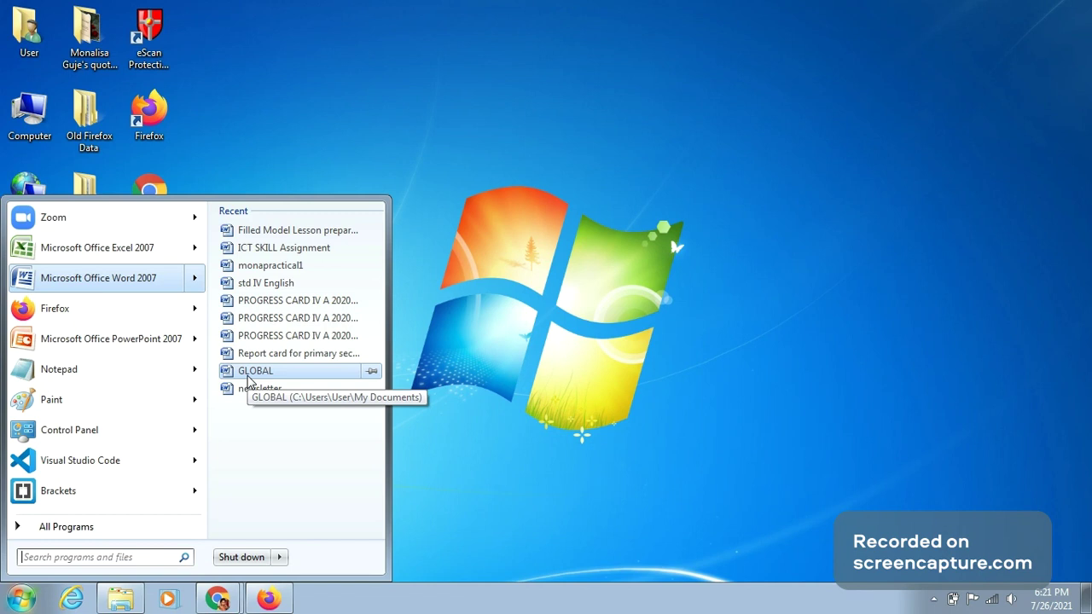
mouse_move(107, 248)
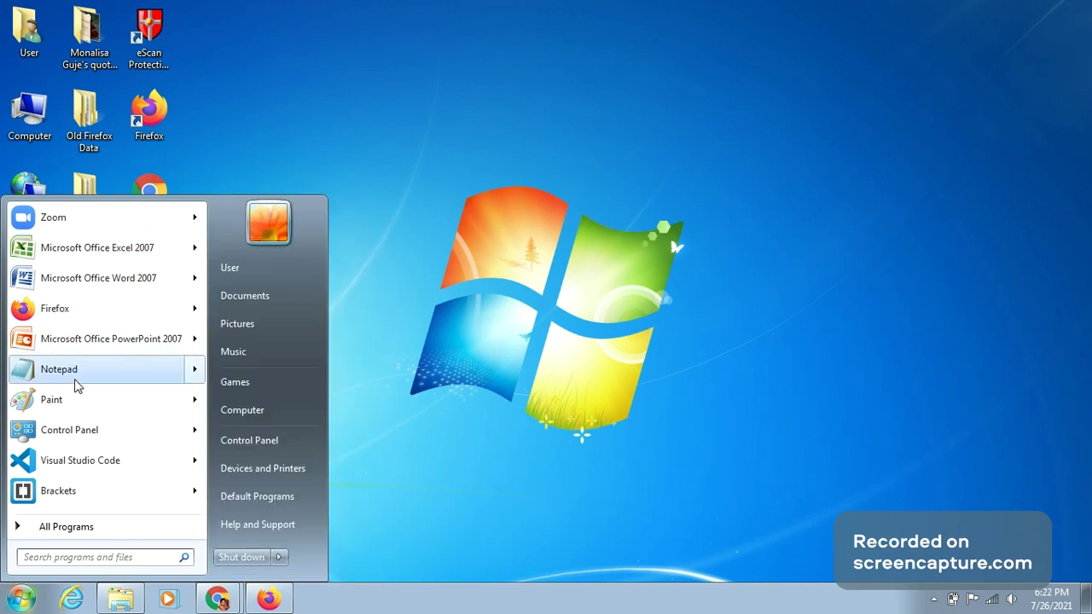
mouse_move(76, 385)
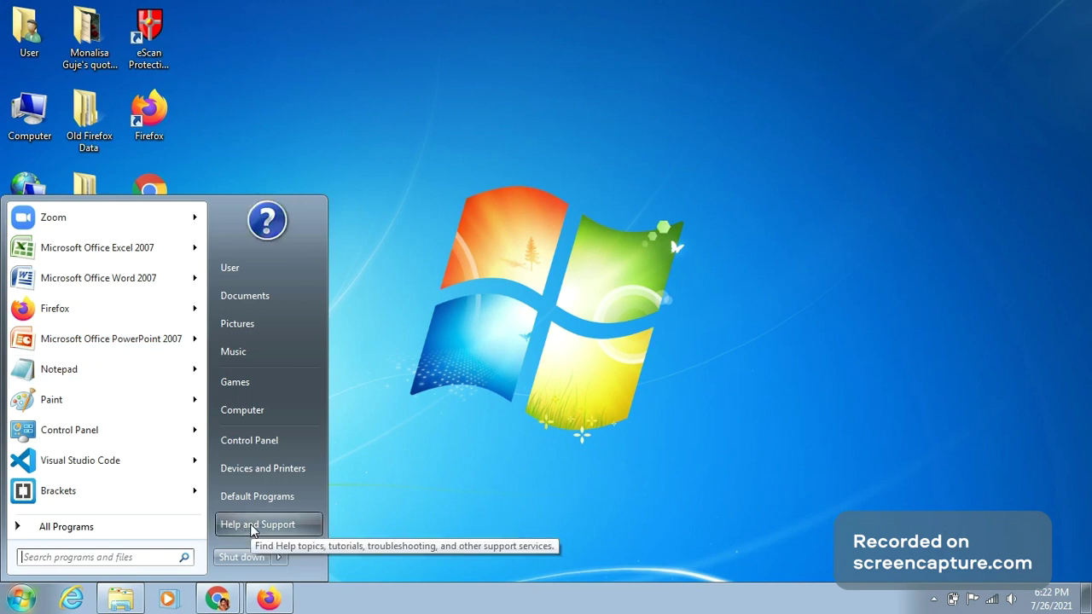
click(252, 524)
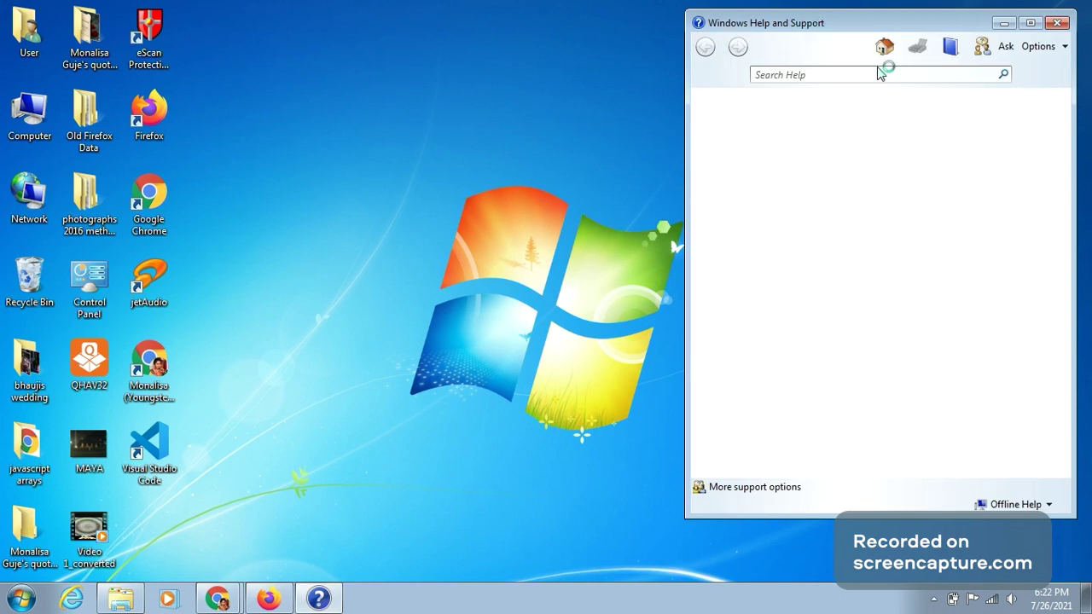
click(1057, 24)
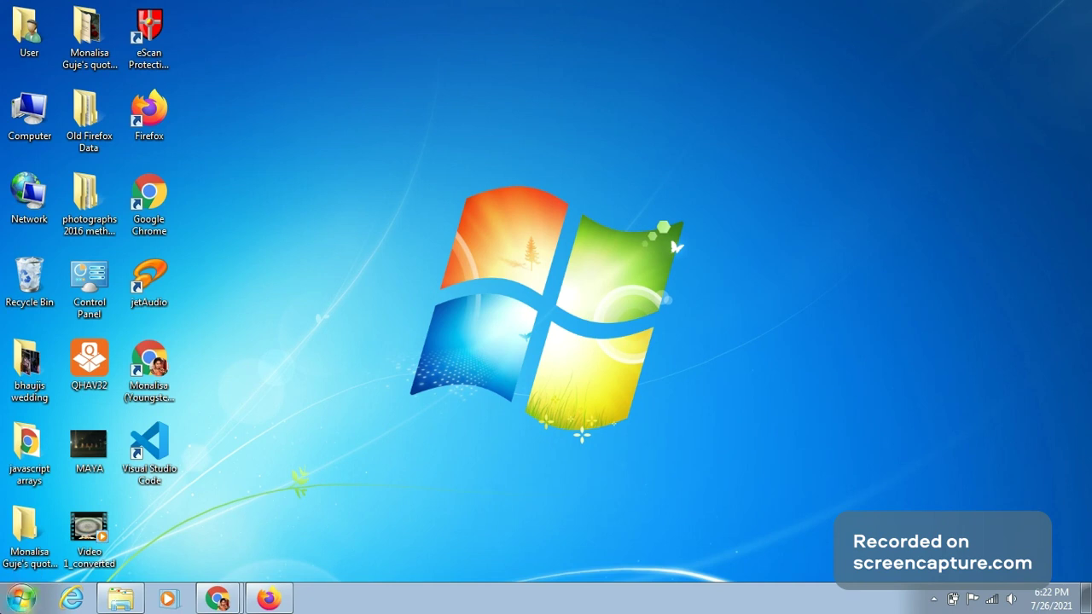
click(17, 606)
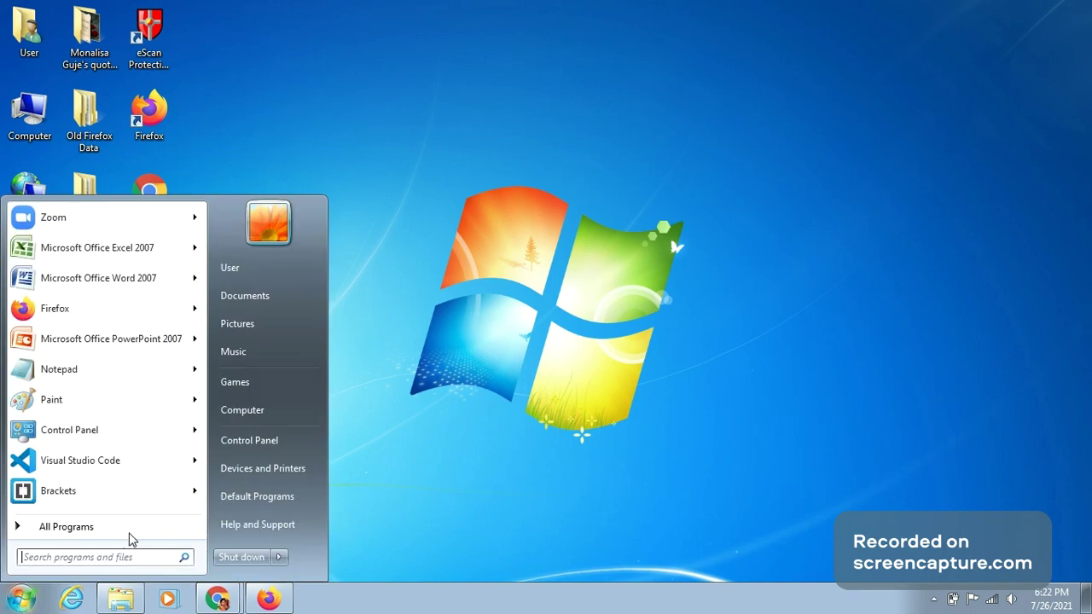
click(431, 338)
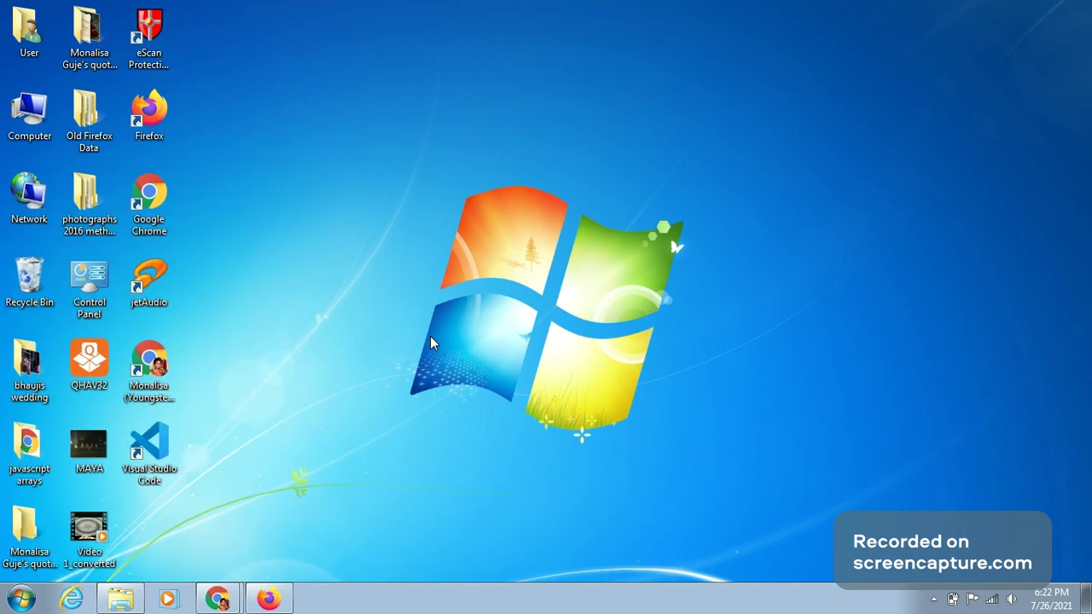
mouse_move(213, 599)
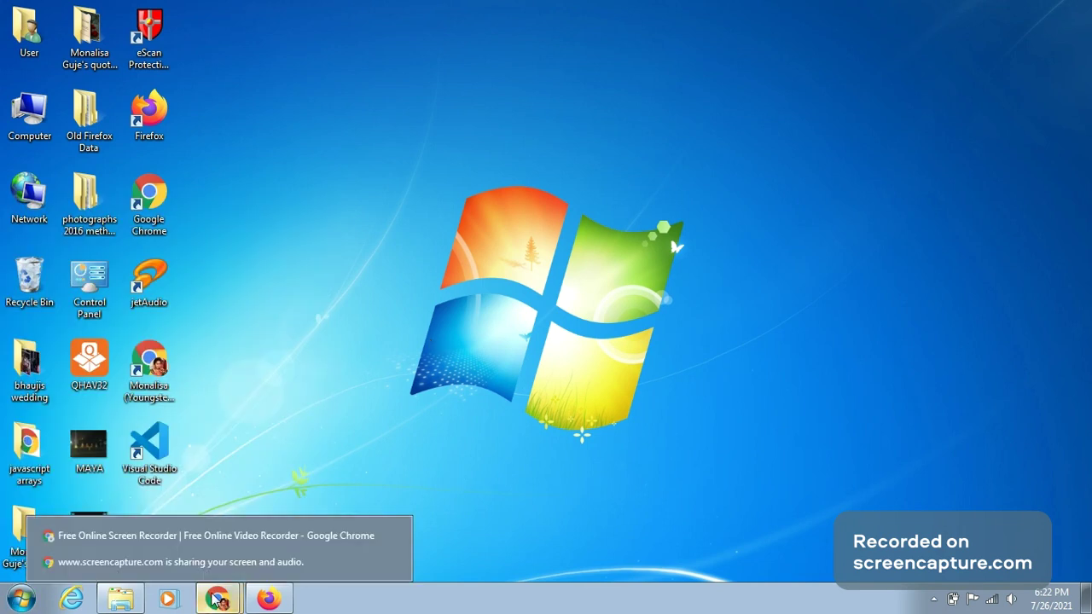
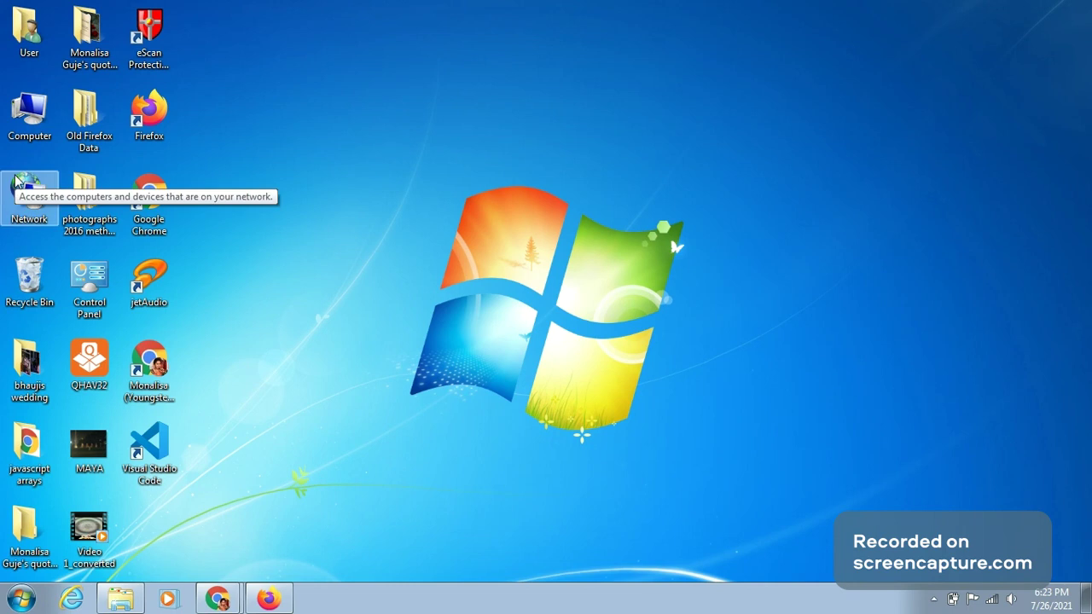
Select the two rows of desktop icons from Computer through Google Chrome, then clear the selection.
click(36, 114)
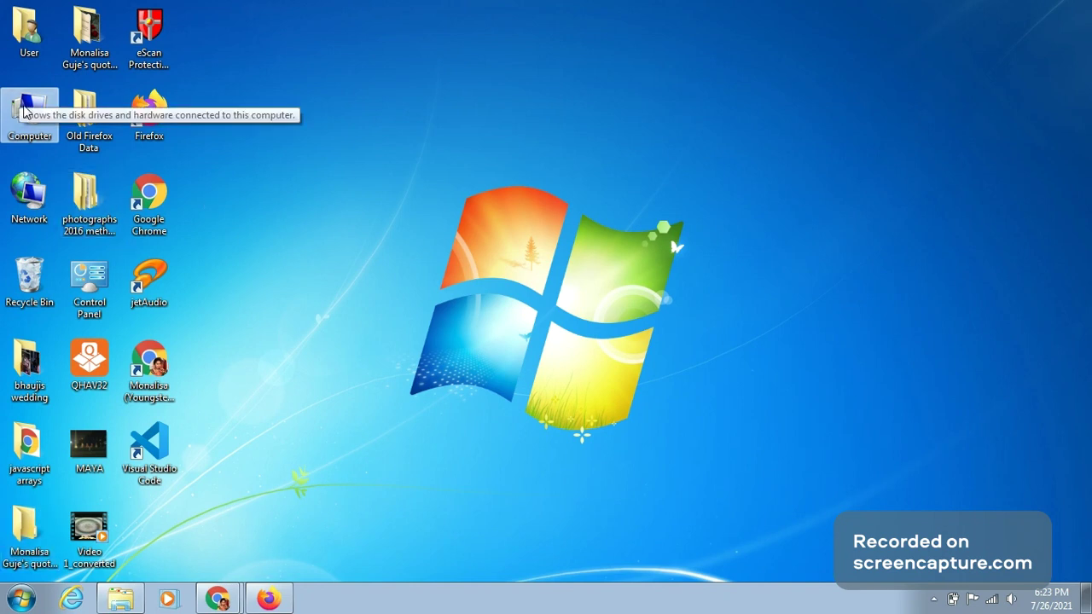
click(348, 102)
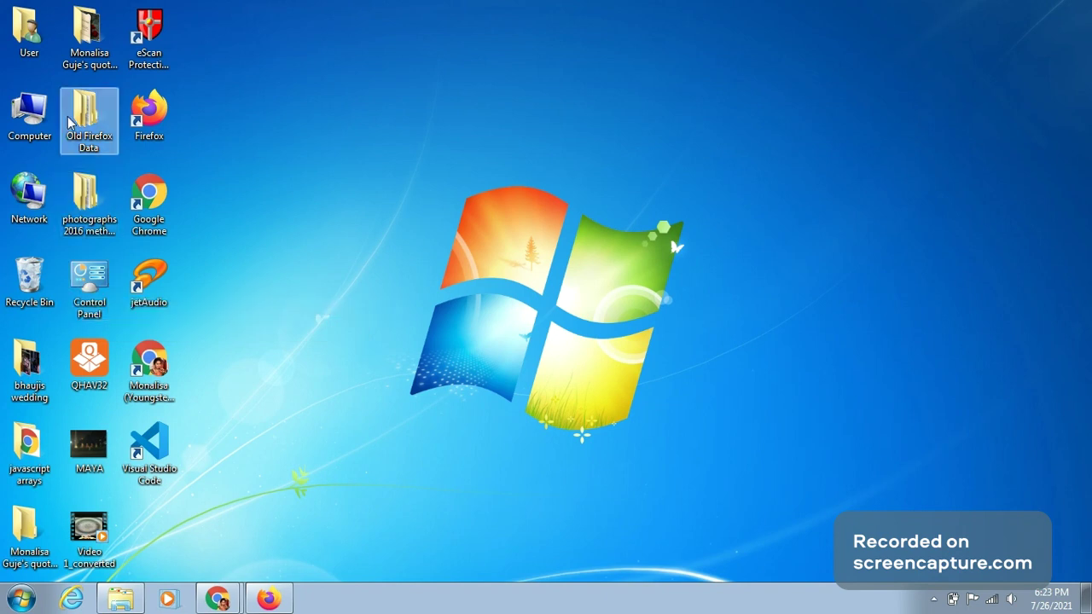
click(12, 143)
drag(12, 142, 147, 121)
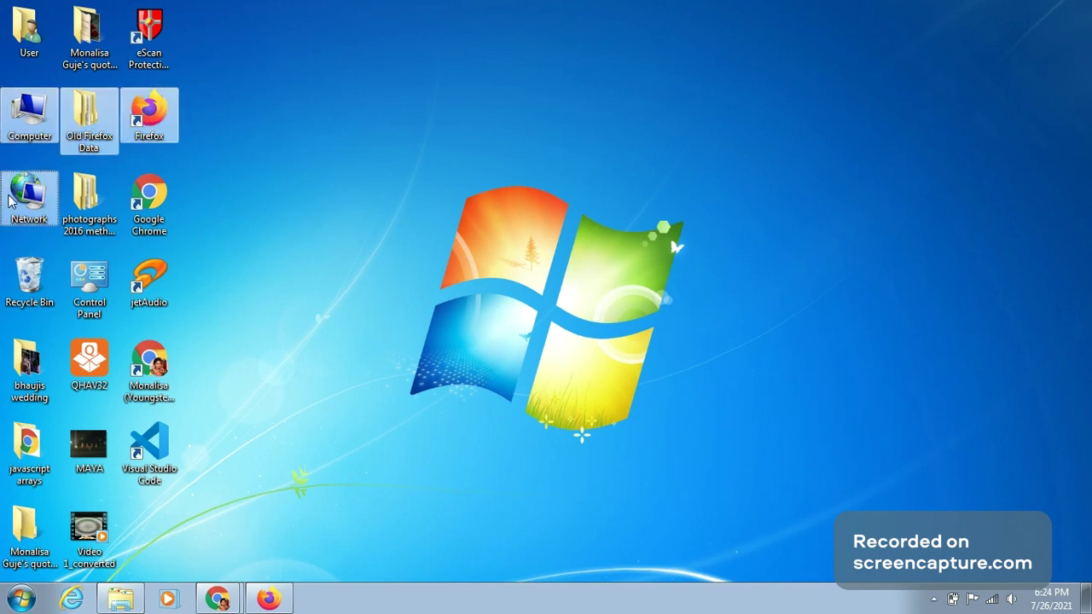
drag(11, 198, 102, 205)
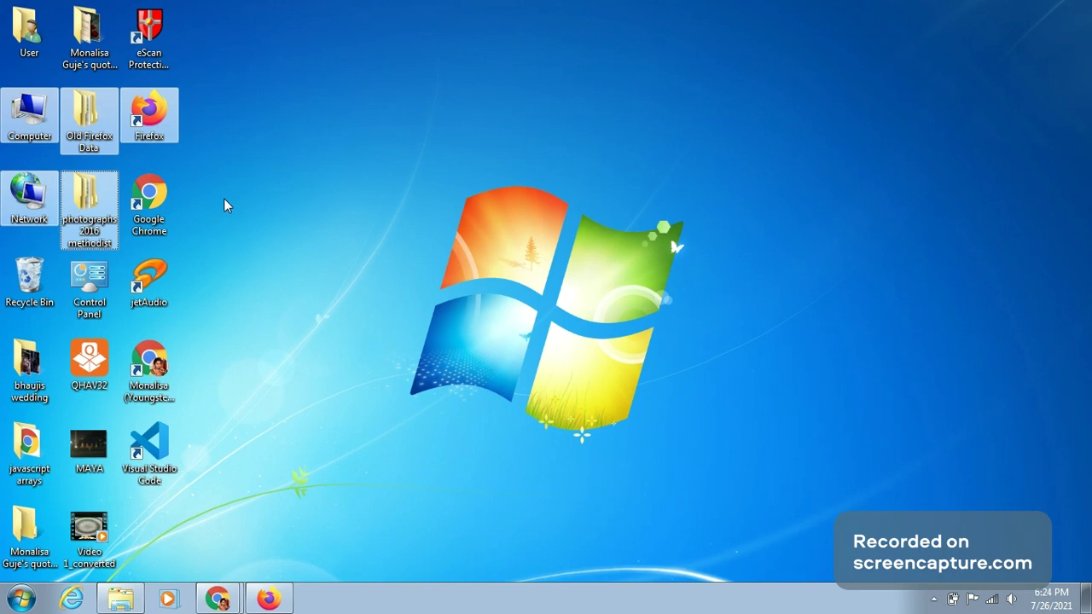
drag(223, 198, 175, 197)
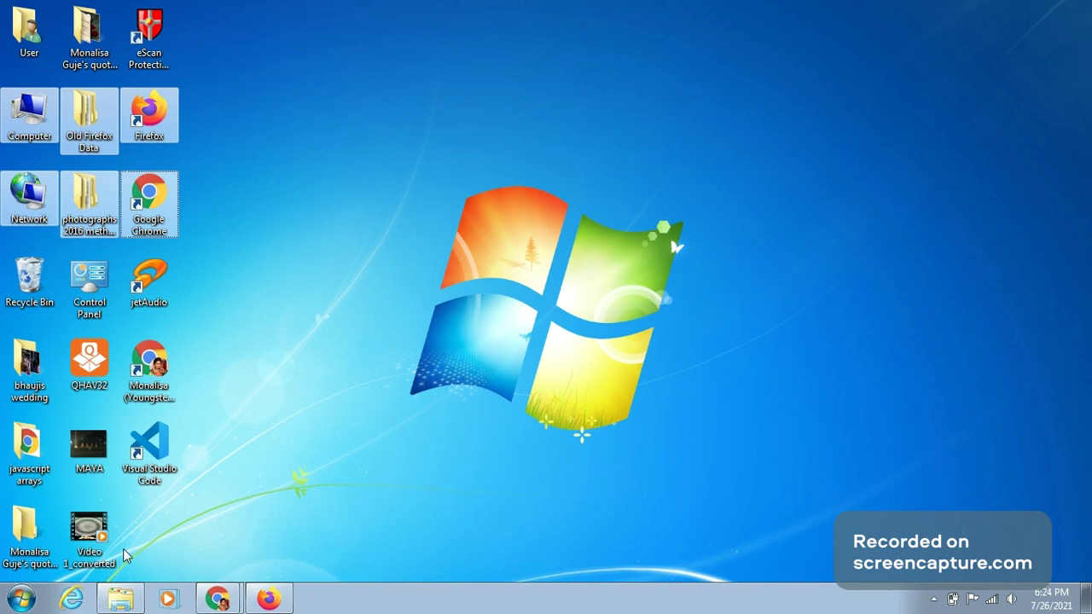
click(227, 261)
Select the continuous range of desktop icons from Computer through bhaujis wedding, then clear the selection.
click(41, 113)
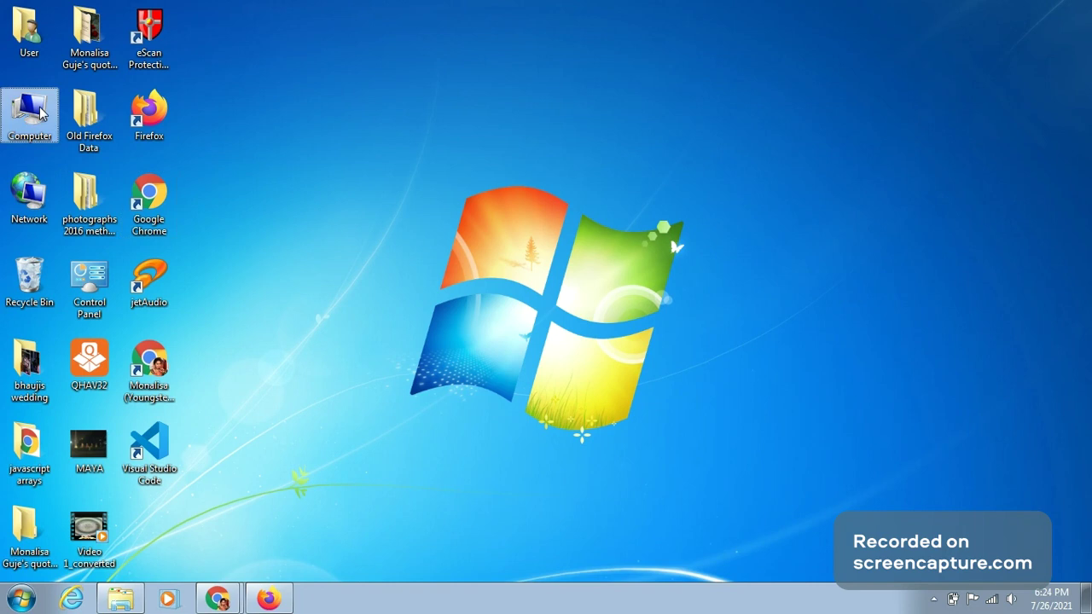
shift+click(150, 200)
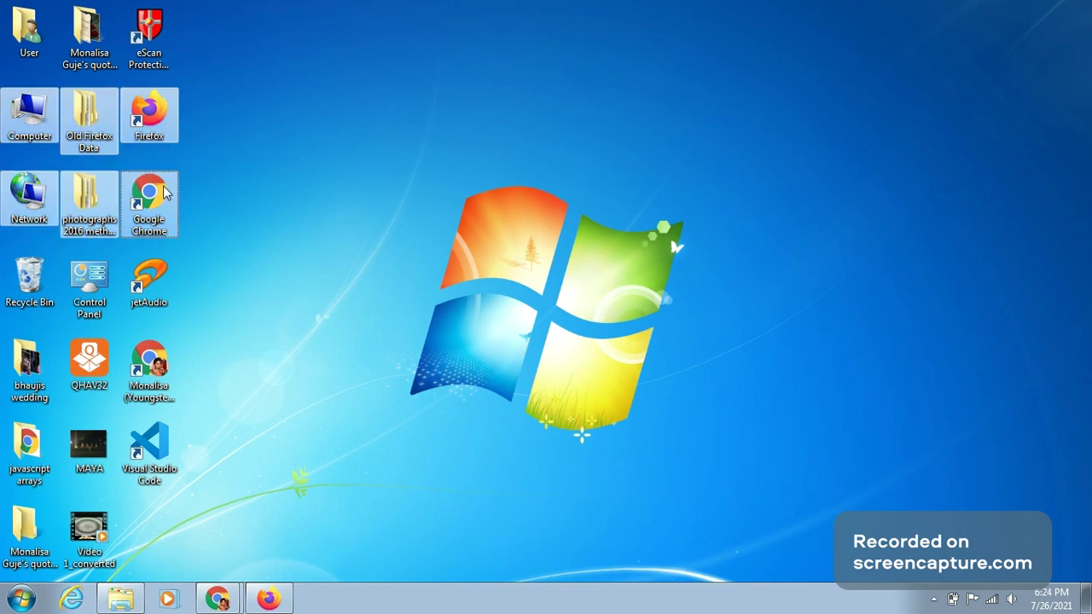
shift+click(36, 392)
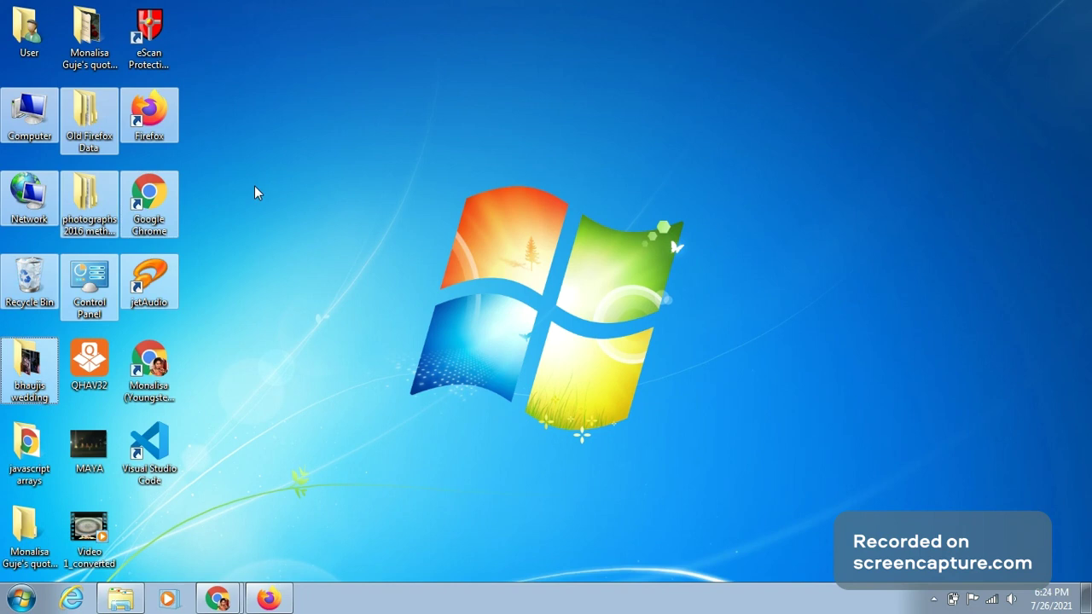
click(308, 221)
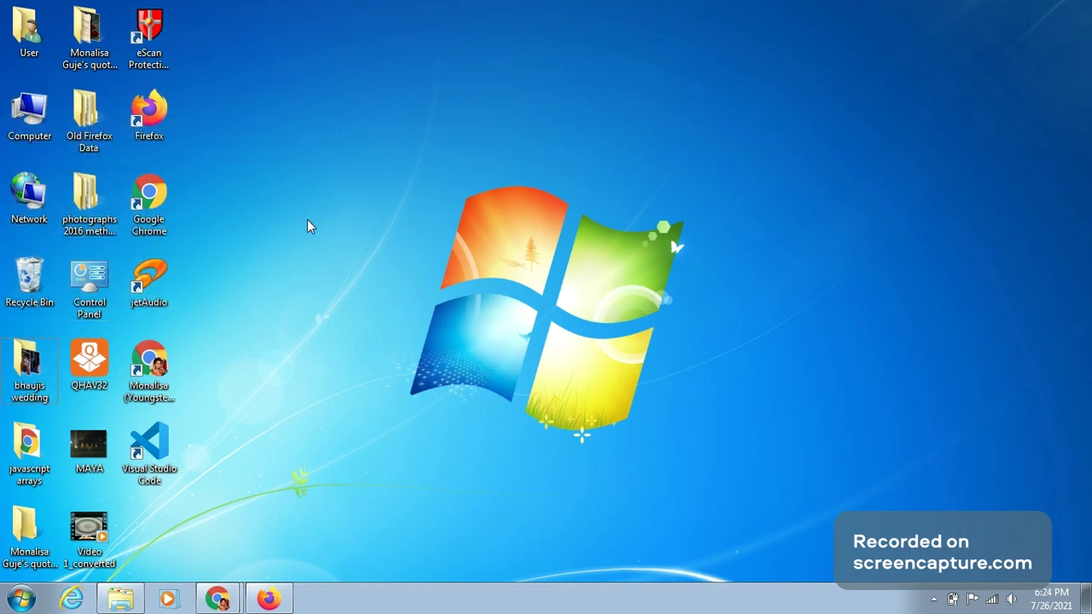
Select the non-adjacent icons Computer, Google Chrome, javascript arrays and the personal Chrome profile shortcut, then select only QHAV32.
click(27, 108)
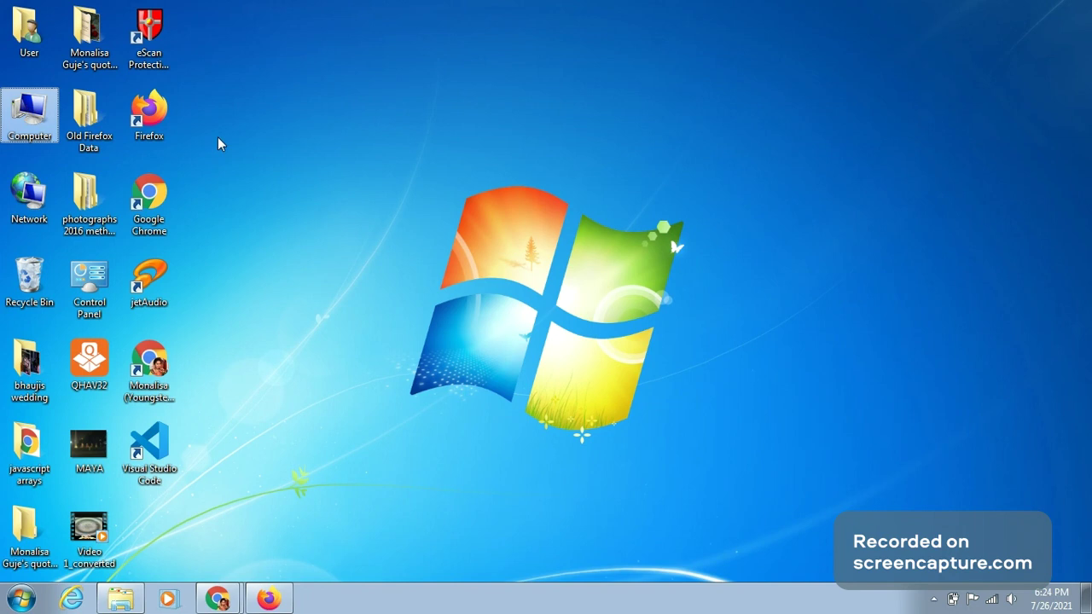
ctrl+click(156, 207)
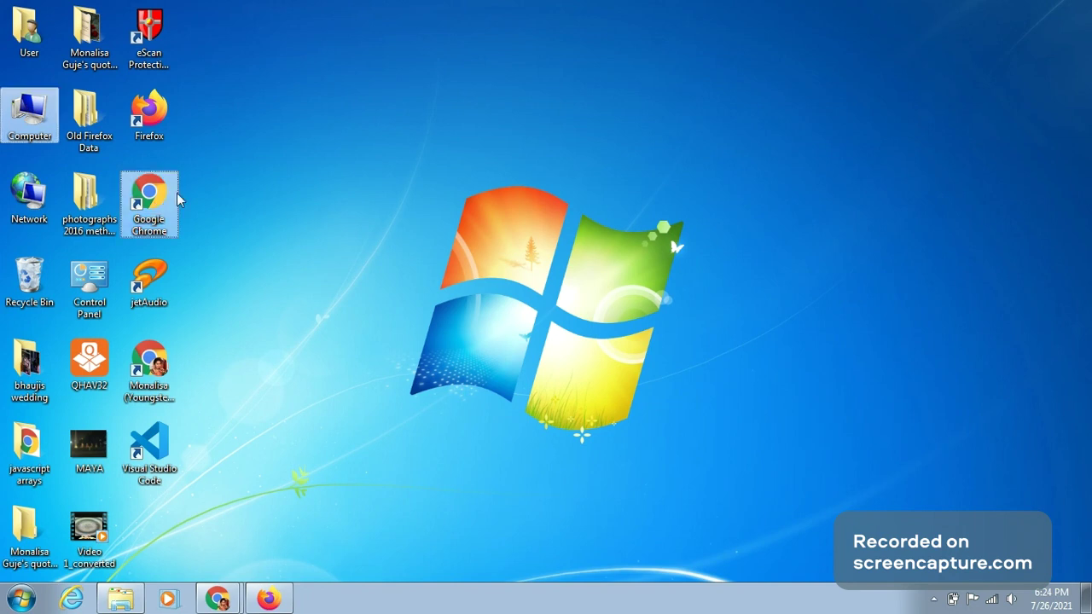
ctrl+click(26, 478)
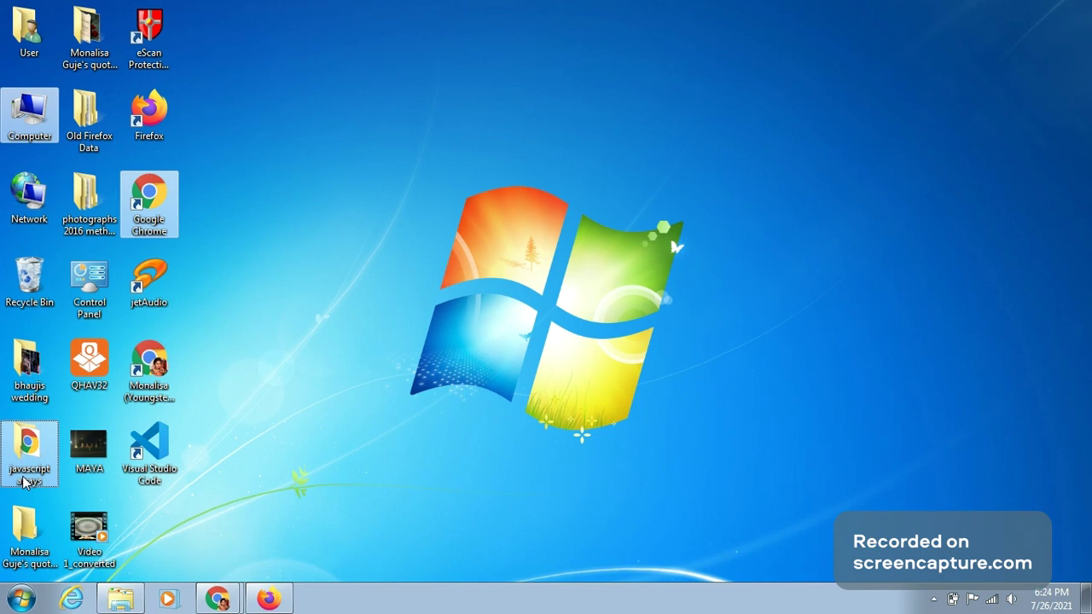
ctrl+click(150, 365)
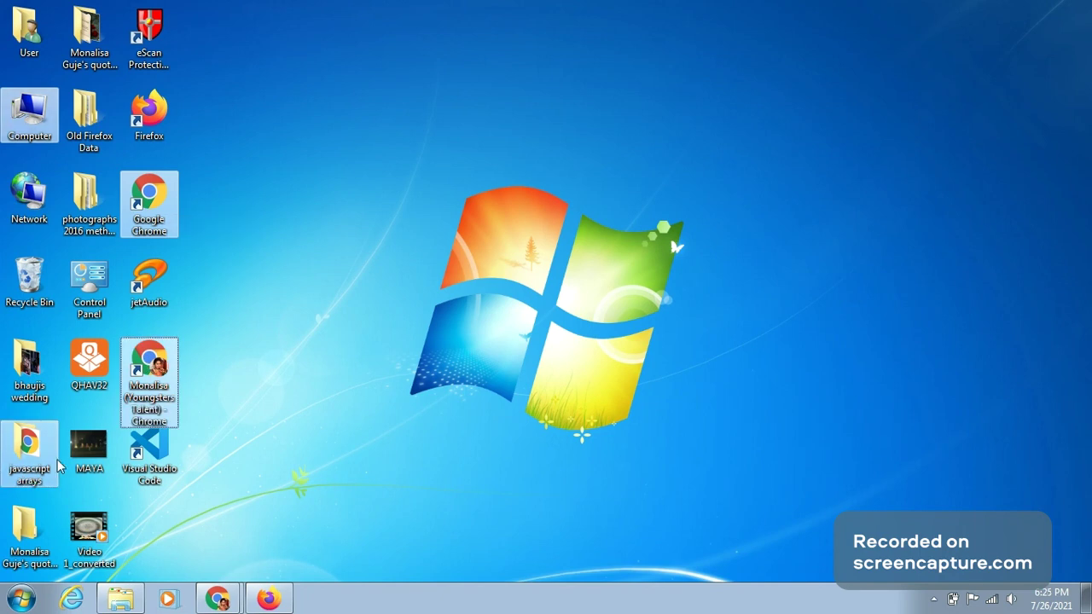
drag(286, 415, 106, 341)
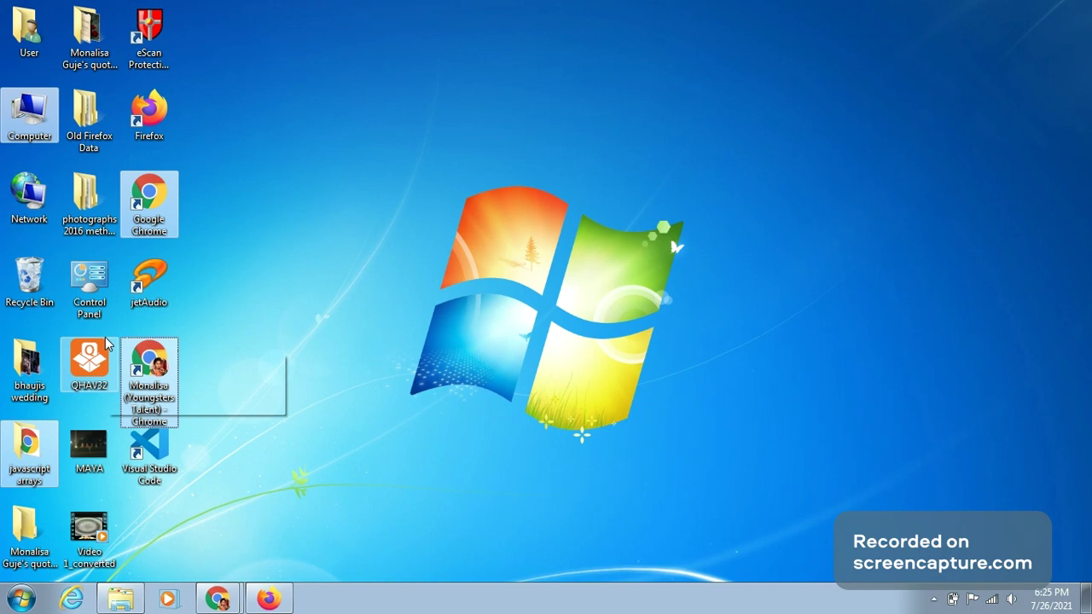
click(106, 341)
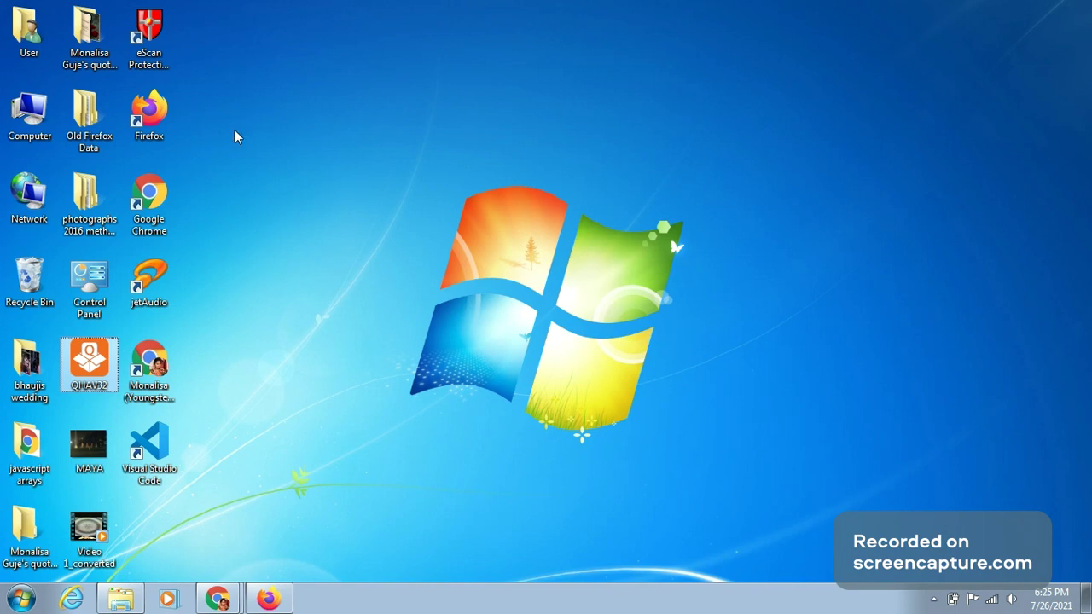
Open the Computer window from the desktop, close it, and open it again.
click(17, 111)
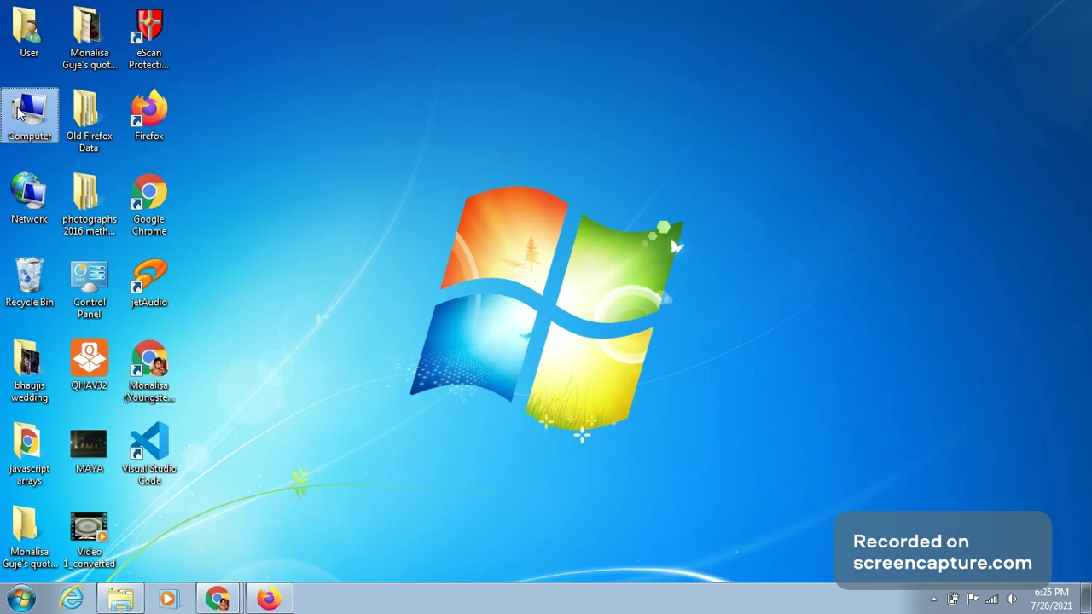
double_click(17, 111)
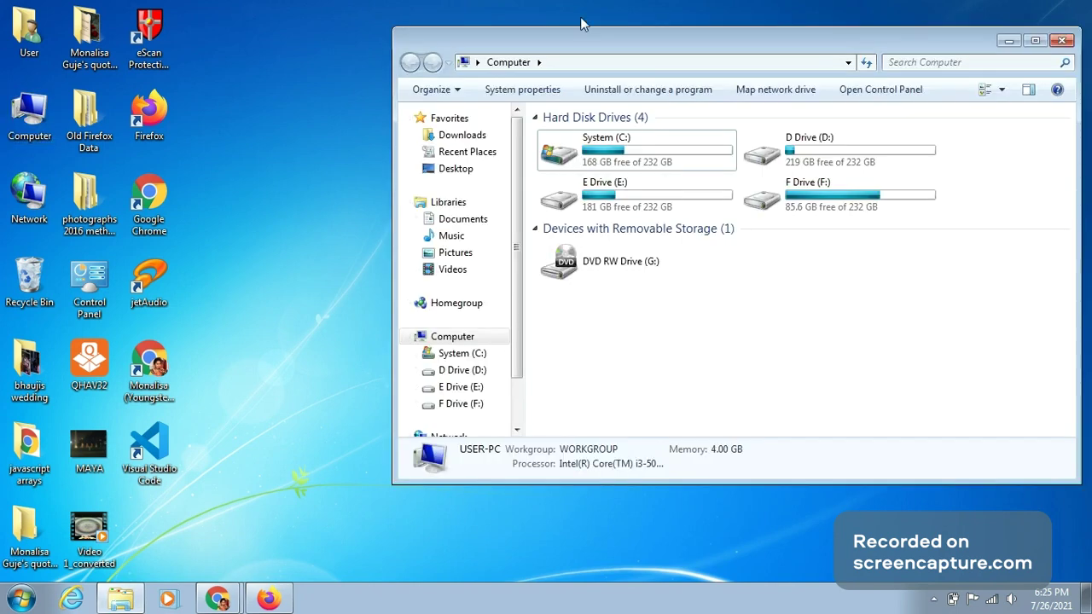
click(1062, 40)
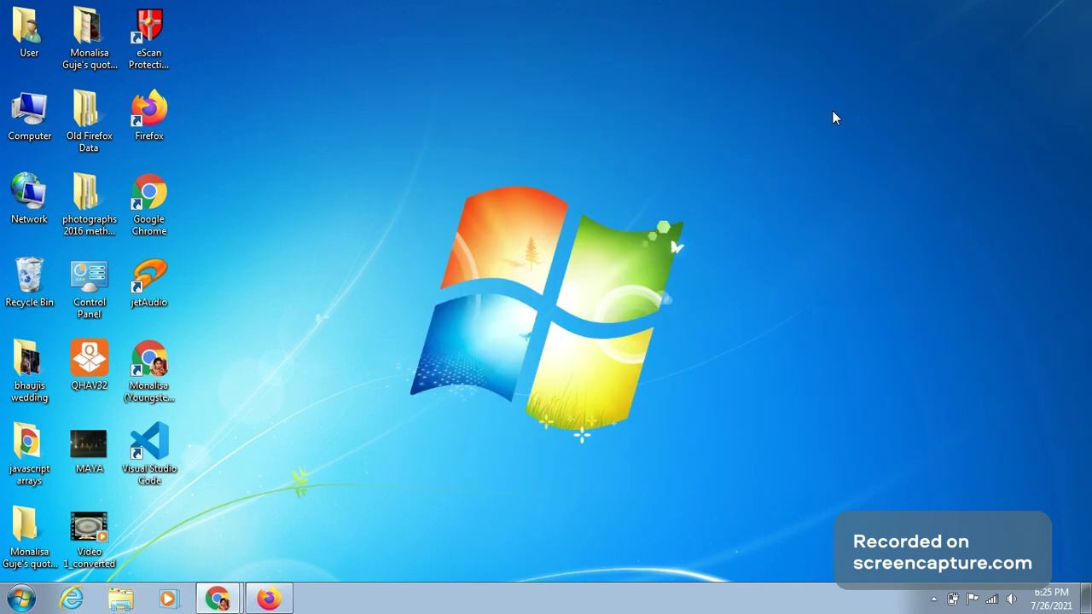
double_click(47, 119)
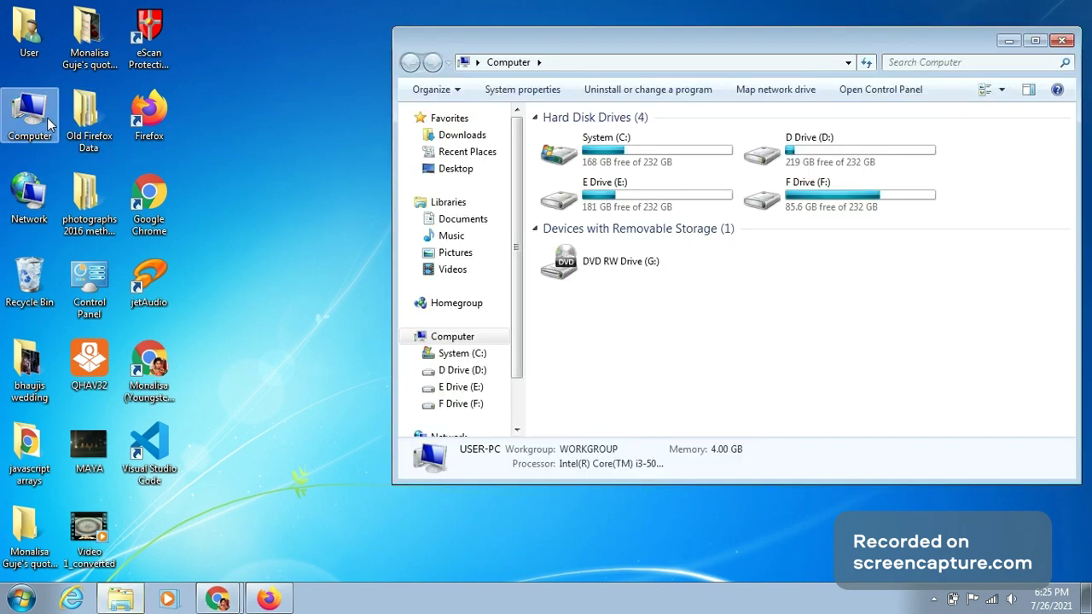
Close the Computer window to return to the desktop.
click(1061, 41)
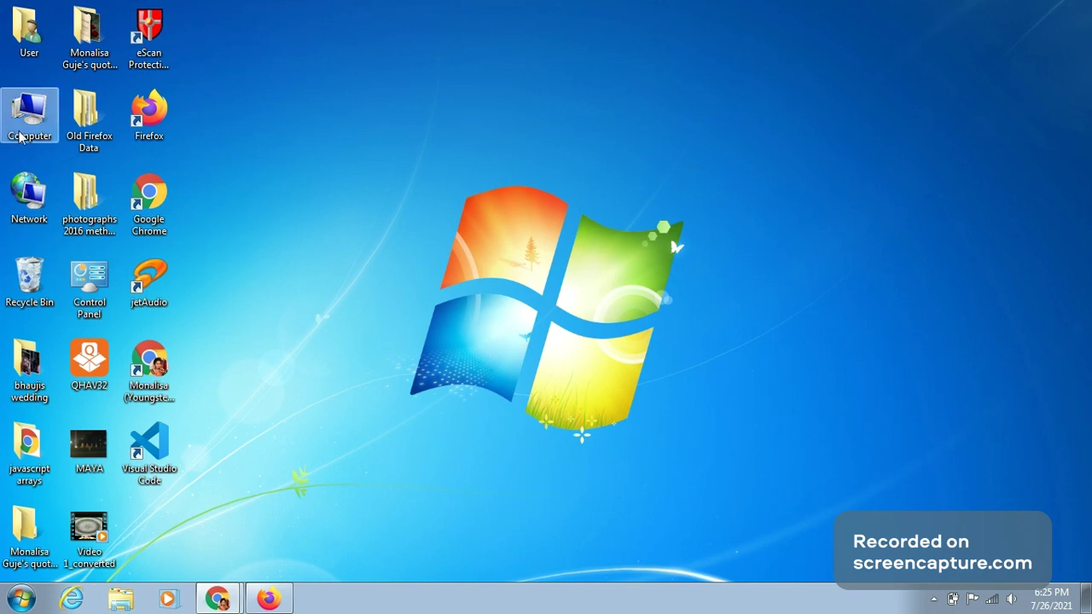
mouse_move(23, 138)
mouse_down()
mouse_move(287, 113)
mouse_move(194, 61)
mouse_move(2, 104)
mouse_move(12, 136)
mouse_up()
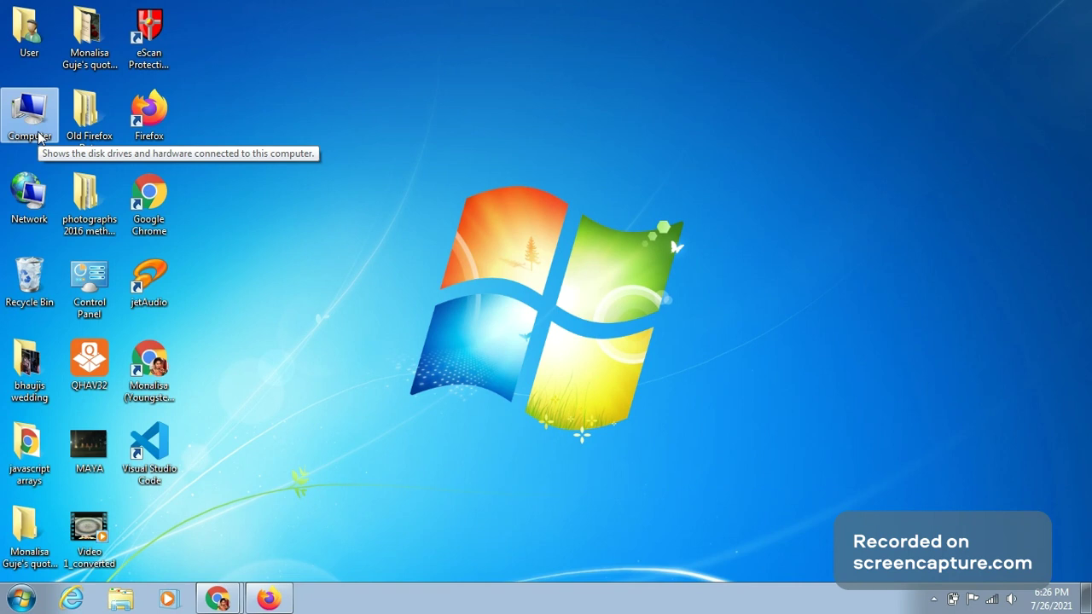
Scatter the Computer, photographs 2016 methodist, Firefox, User and jetAudio icons individually across the empty area of the desktop.
drag(39, 139, 754, 192)
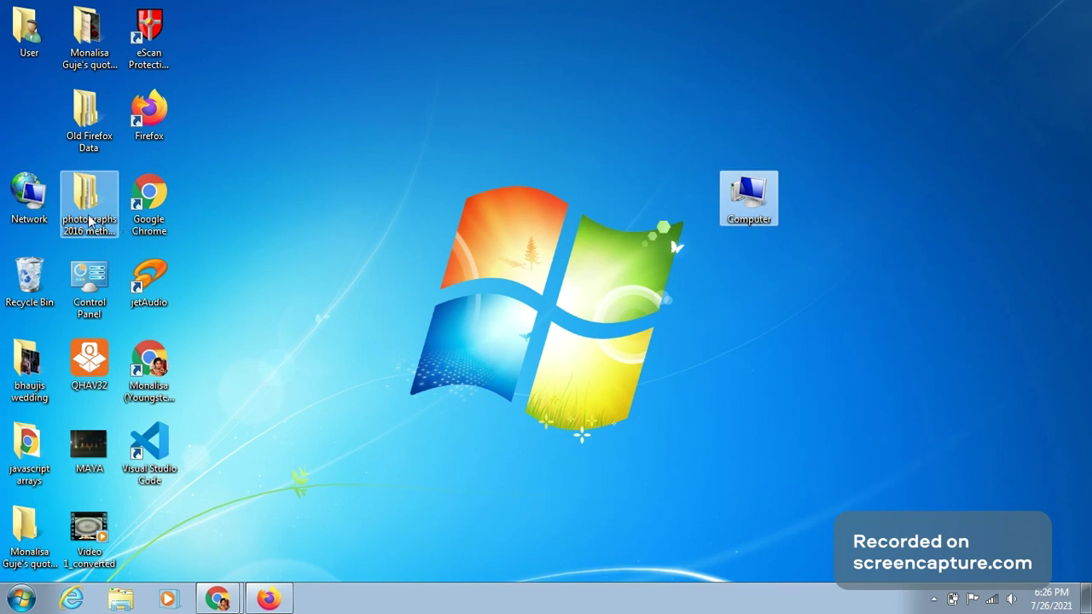
drag(88, 220, 480, 7)
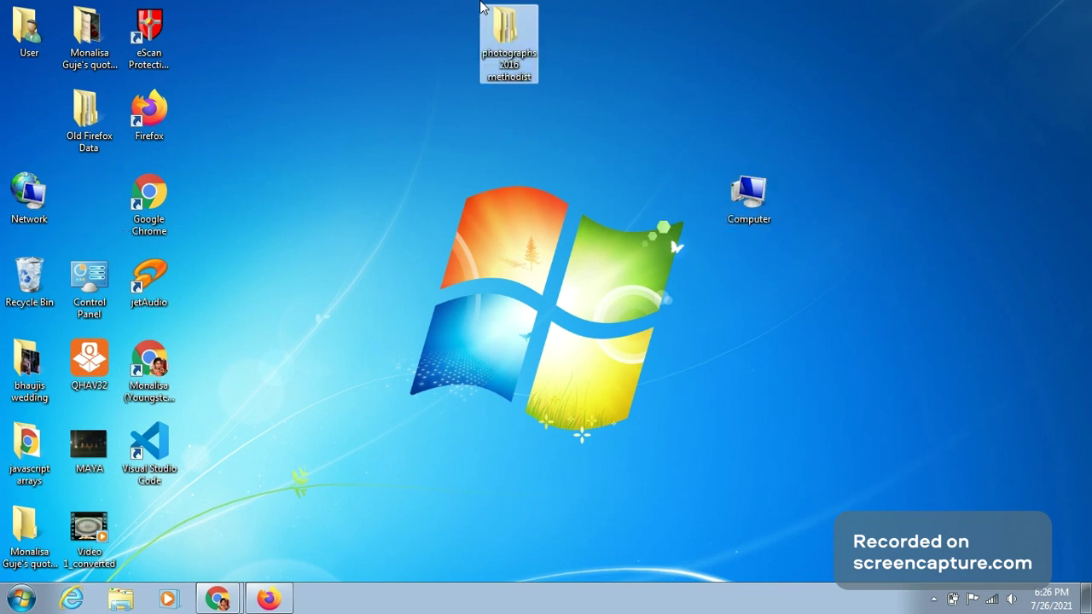
drag(142, 123, 321, 458)
drag(29, 30, 824, 36)
drag(137, 305, 394, 182)
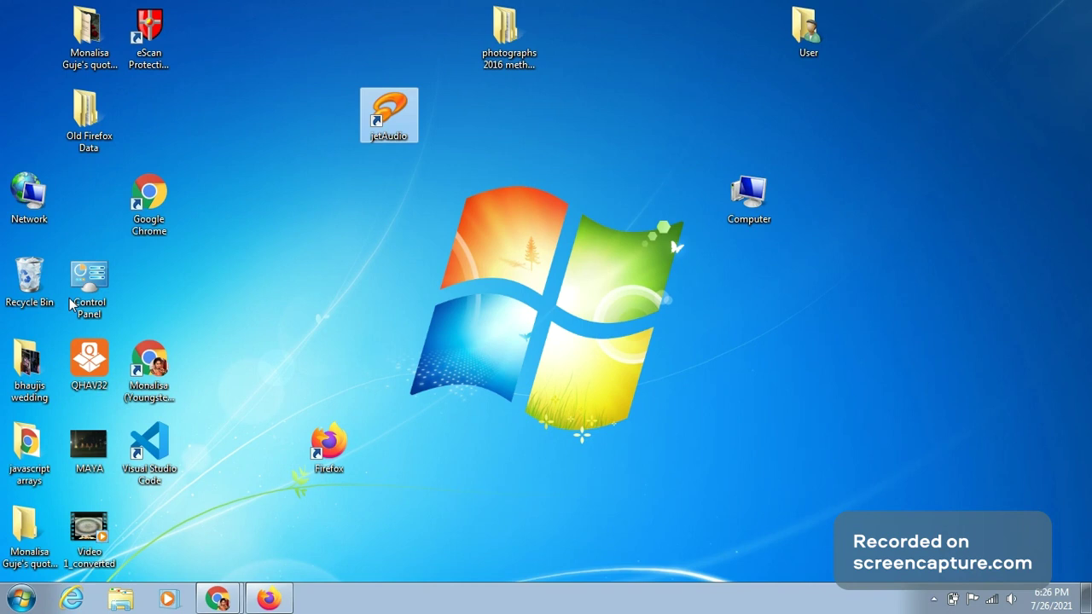
Move the Control Panel, QHAV32 and personal Chrome profile icons together to the lower part of the Windows logo, then clear the selection.
drag(69, 305, 154, 367)
drag(106, 292, 624, 382)
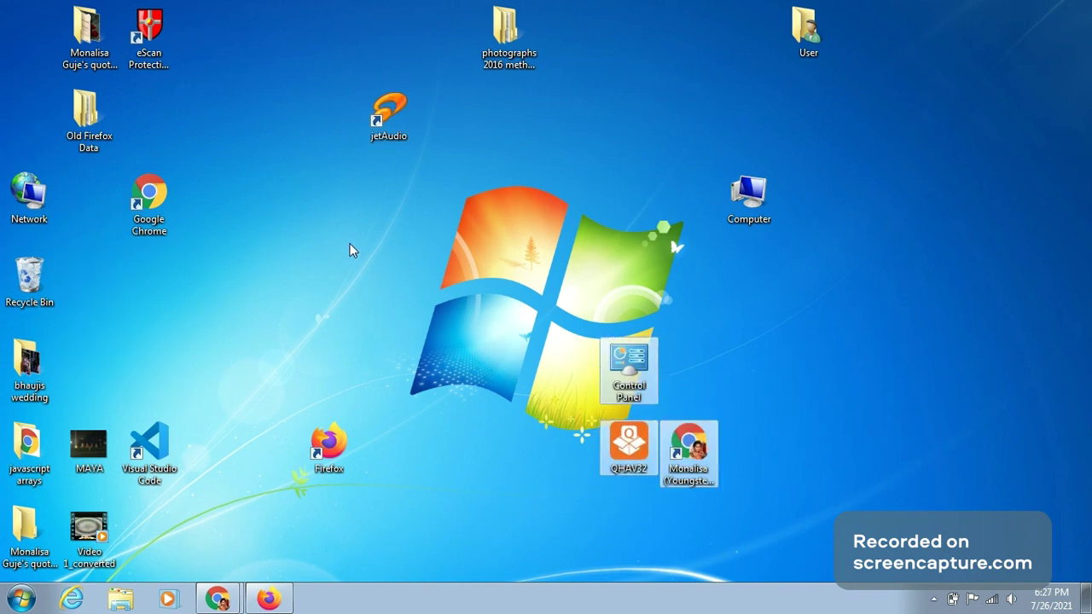
click(967, 98)
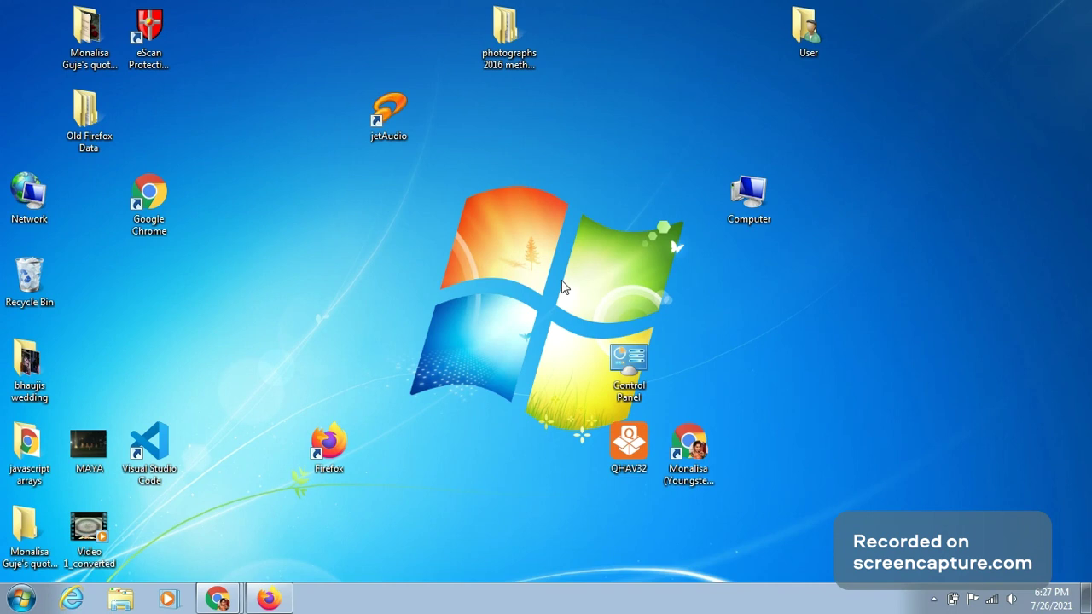
Auto arrange the desktop icons back into ordered columns.
right_click(358, 301)
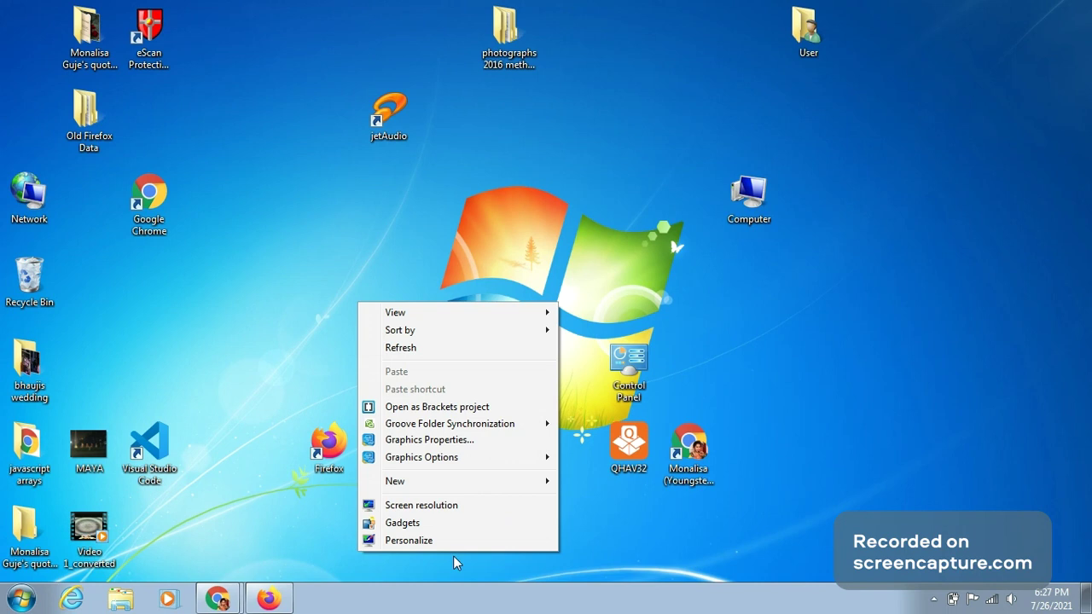
click(547, 317)
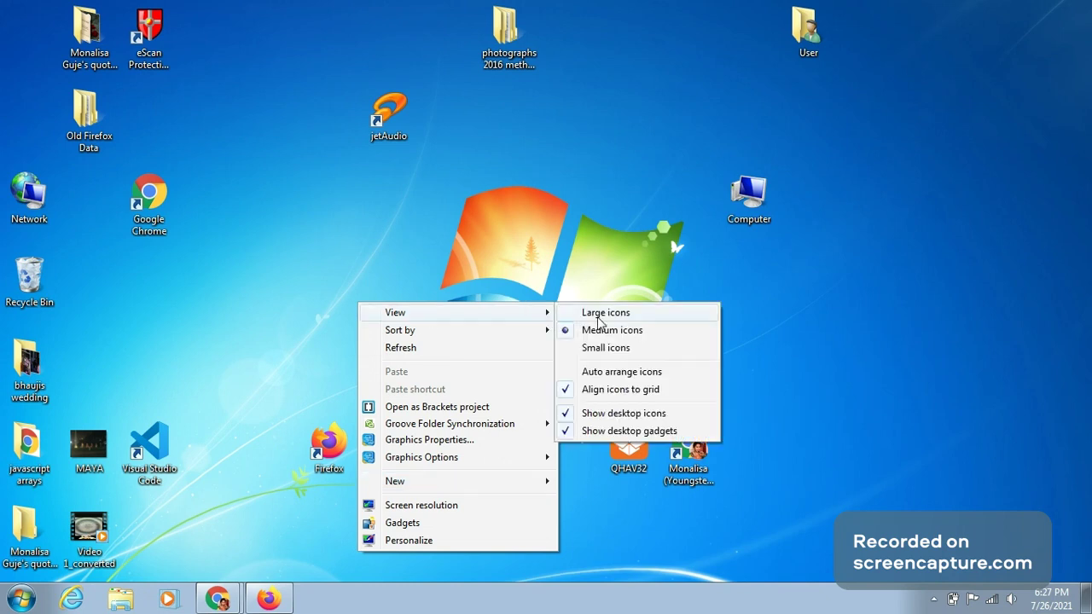
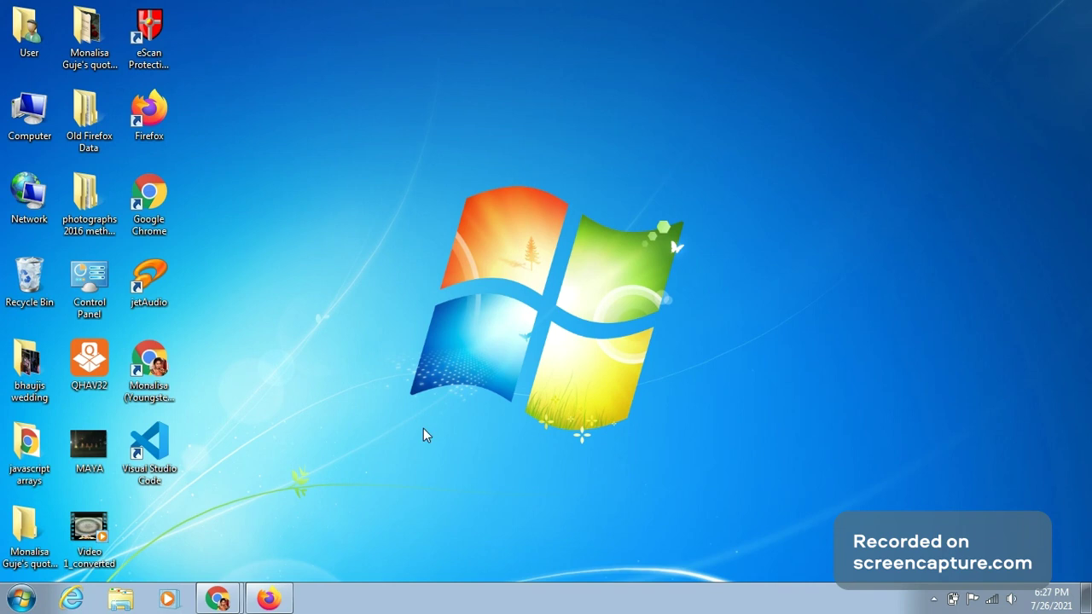
Set the green succulent picture from the Nature group as the desktop background, save it, and close the Personalization window.
right_click(369, 310)
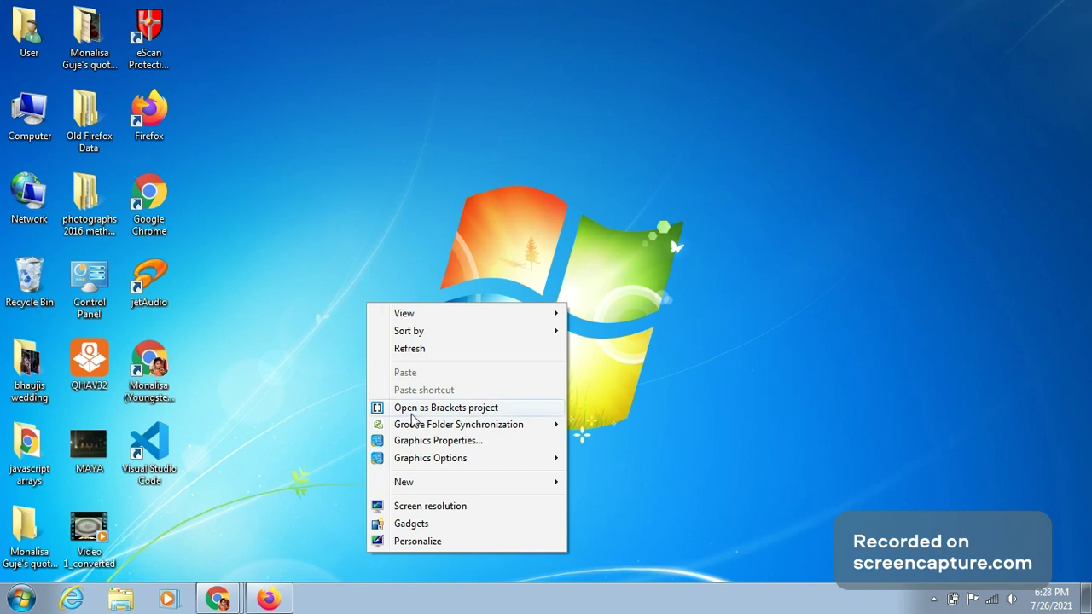
click(430, 542)
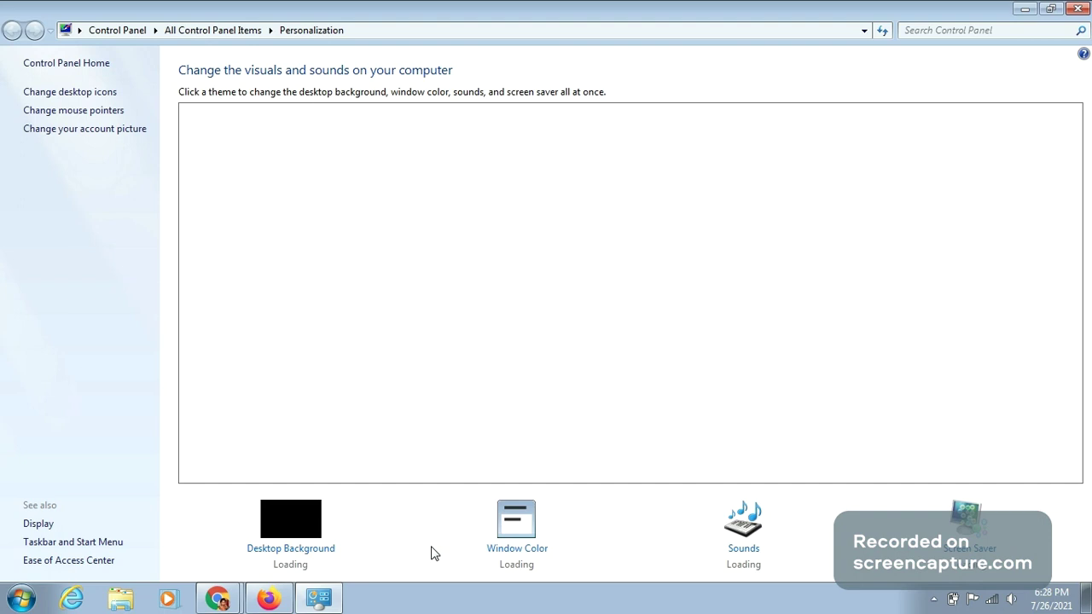
click(286, 550)
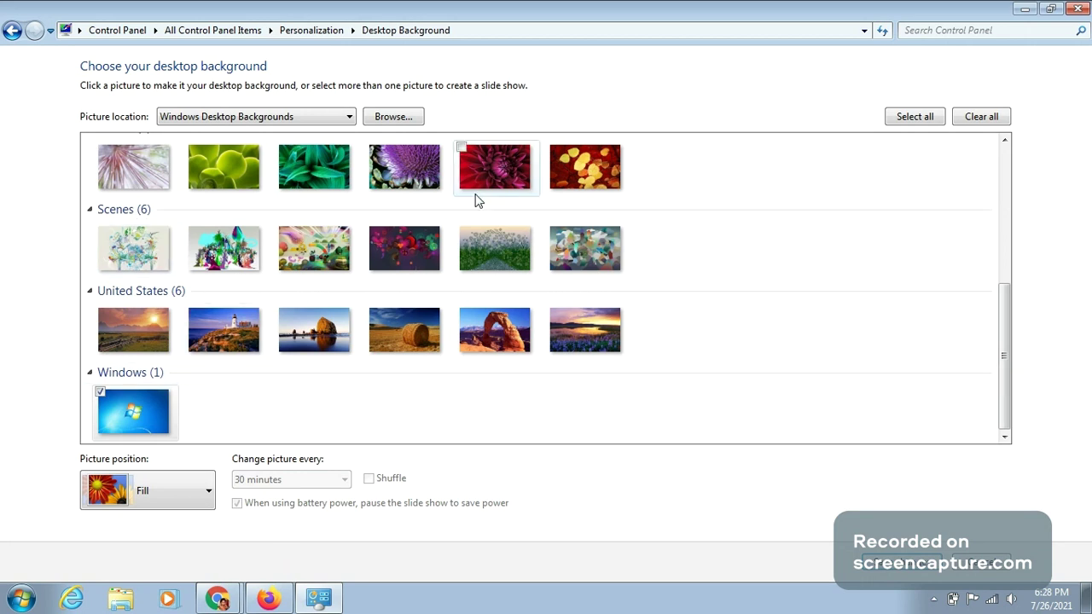
click(219, 163)
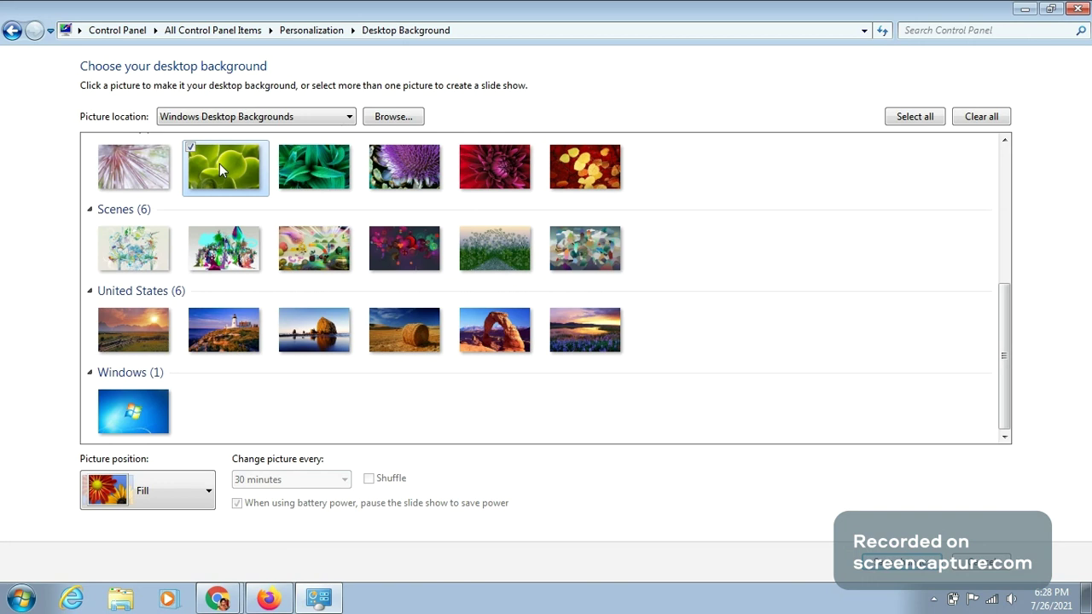
click(890, 571)
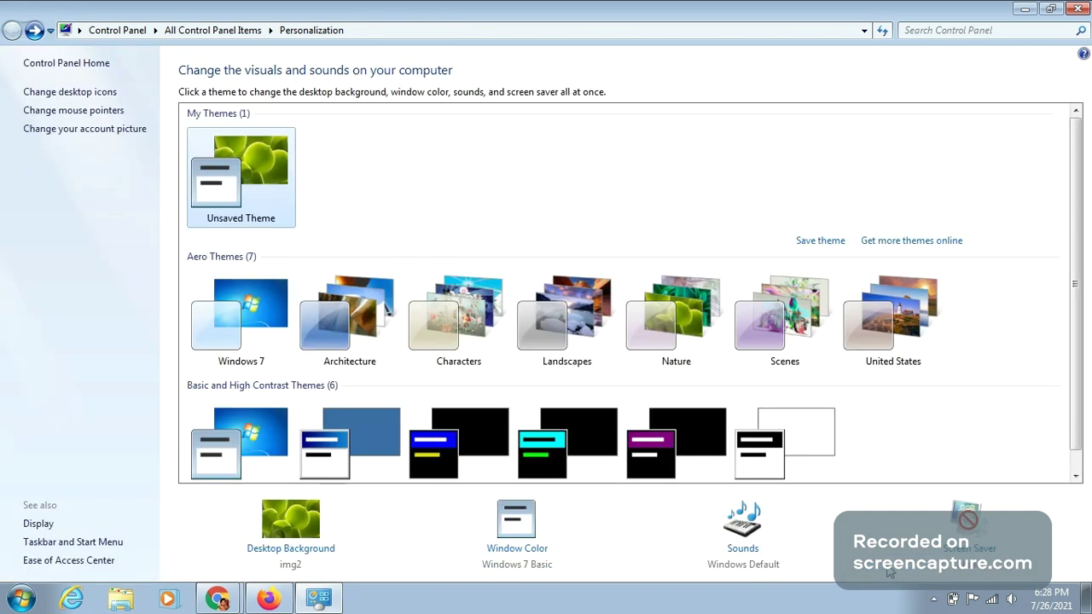
click(1076, 9)
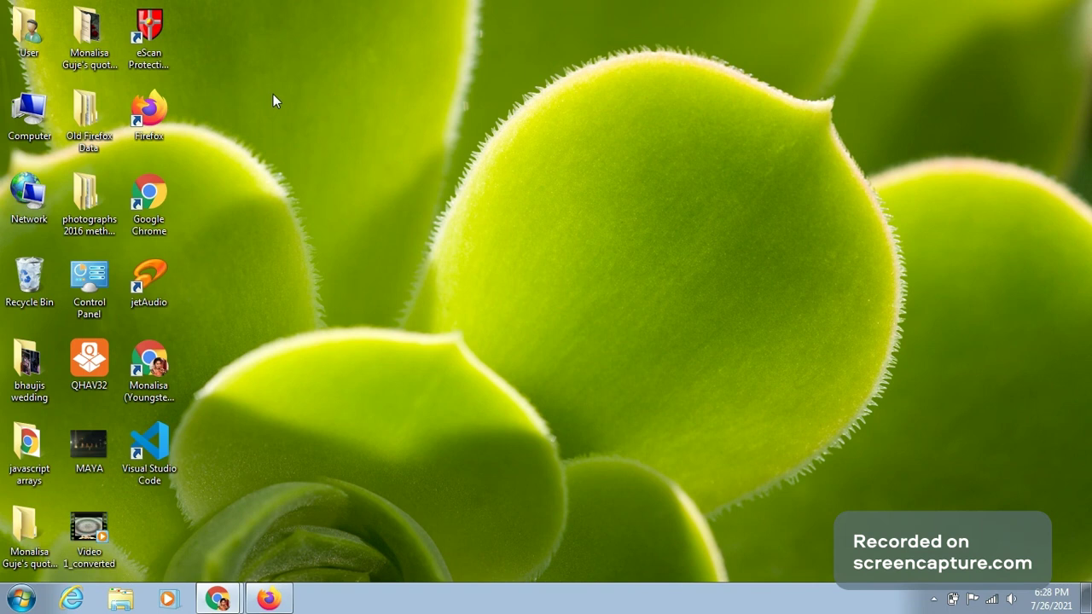
Set the last picture of the Scenes group as the desktop background, save it, and close the Personalization window.
right_click(337, 99)
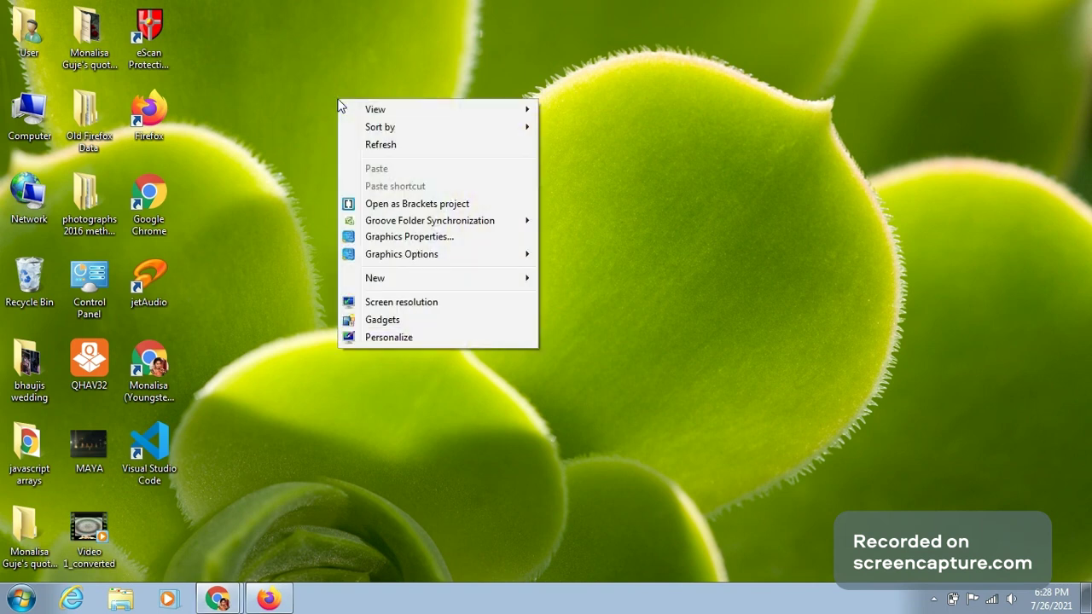
click(406, 340)
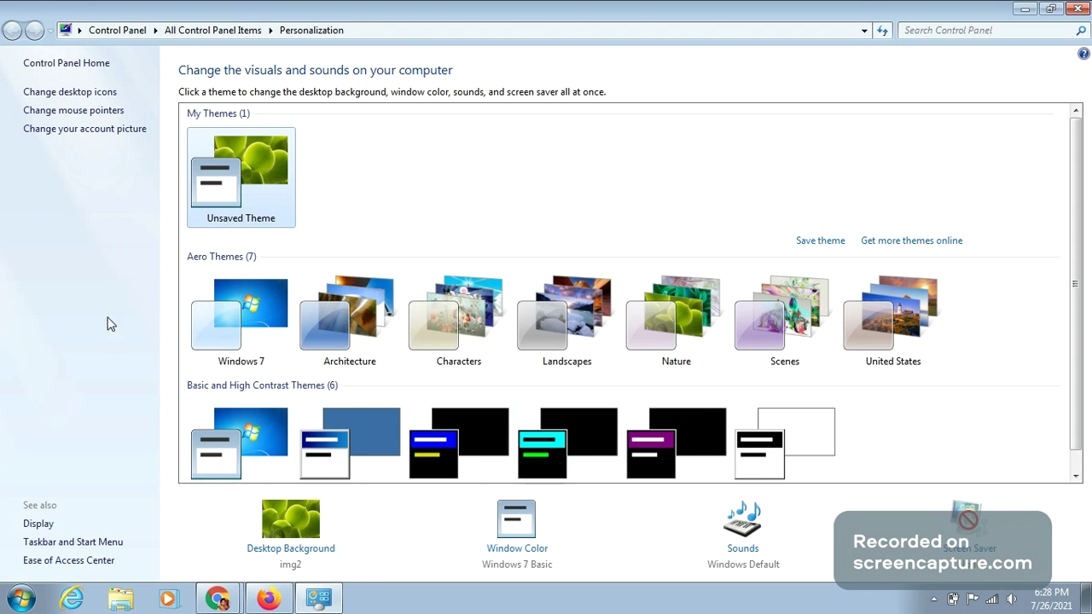
click(312, 539)
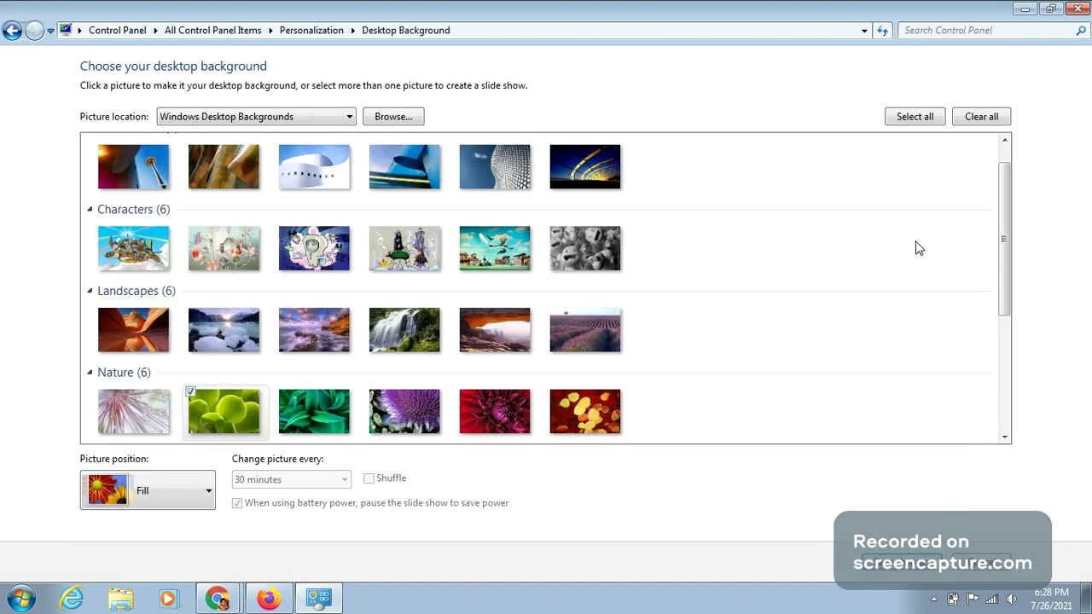
drag(1010, 271, 1016, 293)
click(1006, 409)
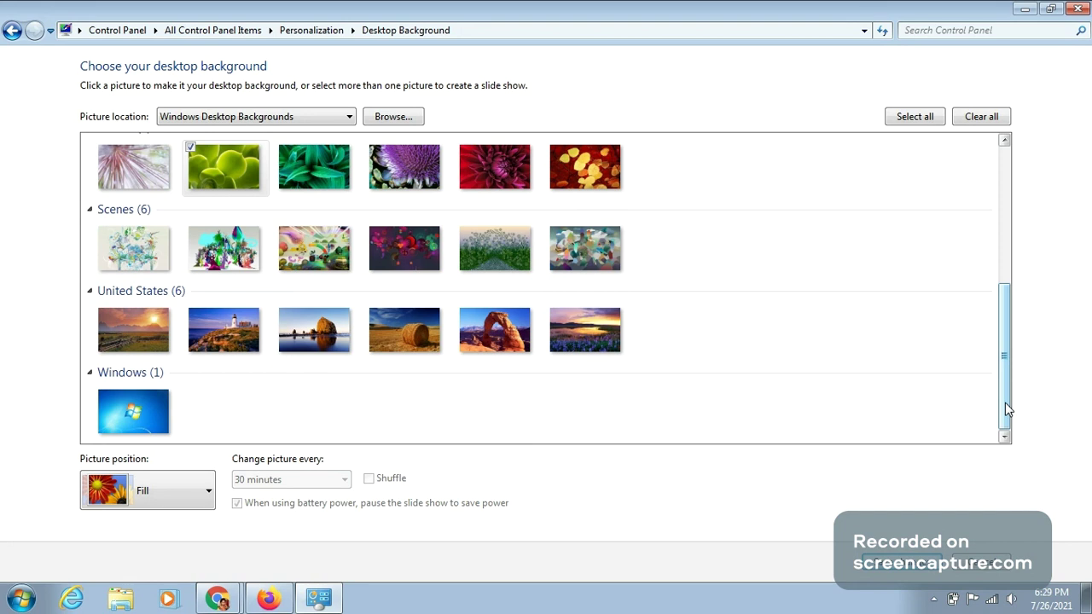
click(592, 254)
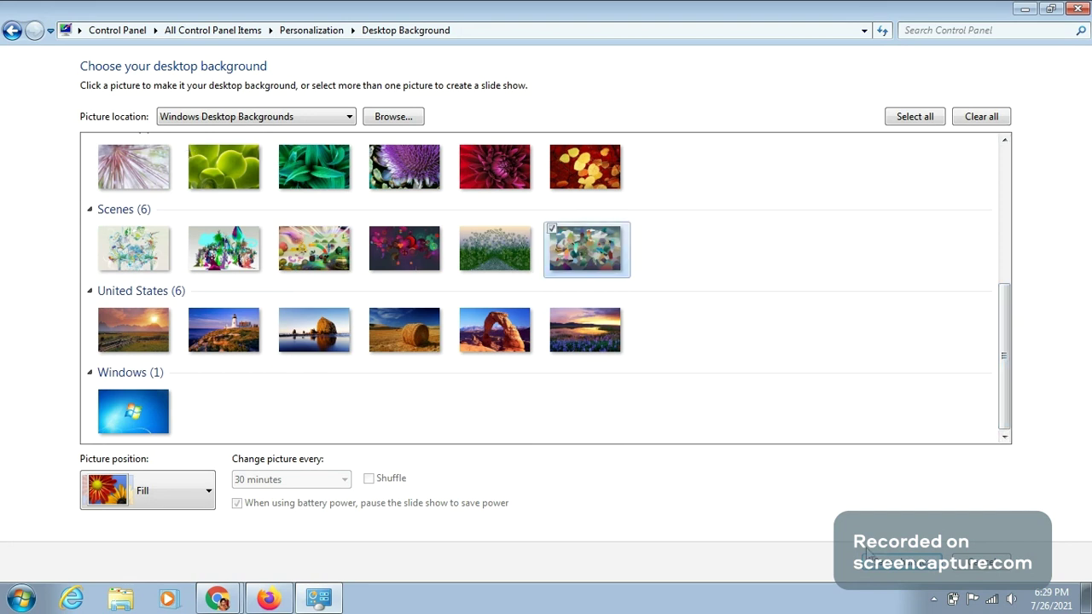
click(890, 564)
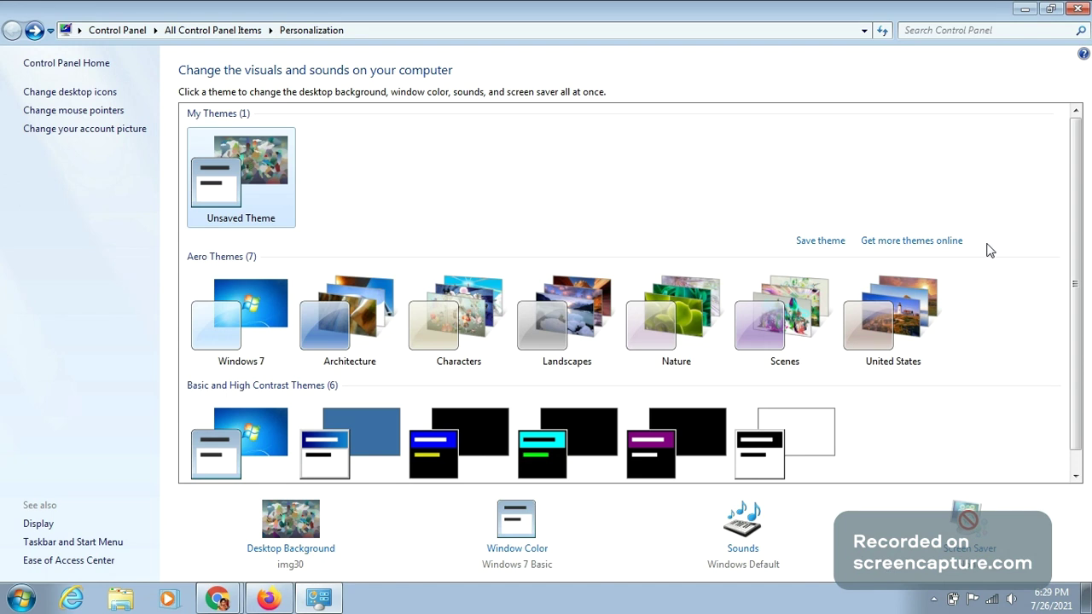
click(1075, 9)
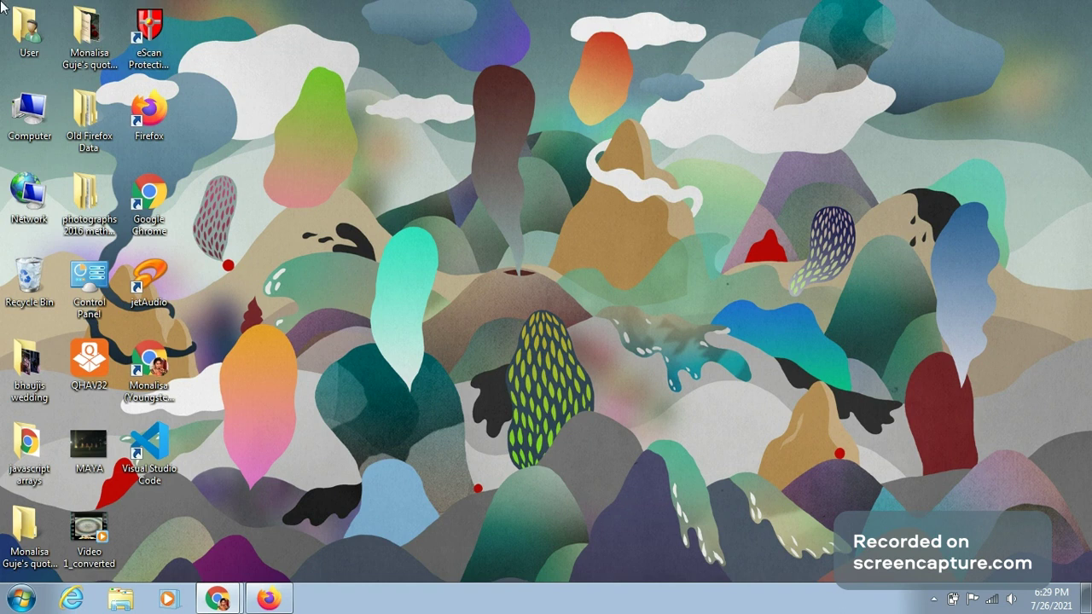
Open the Screen Saver Settings from desktop personalization and choose Bubbles as the screen saver.
right_click(261, 117)
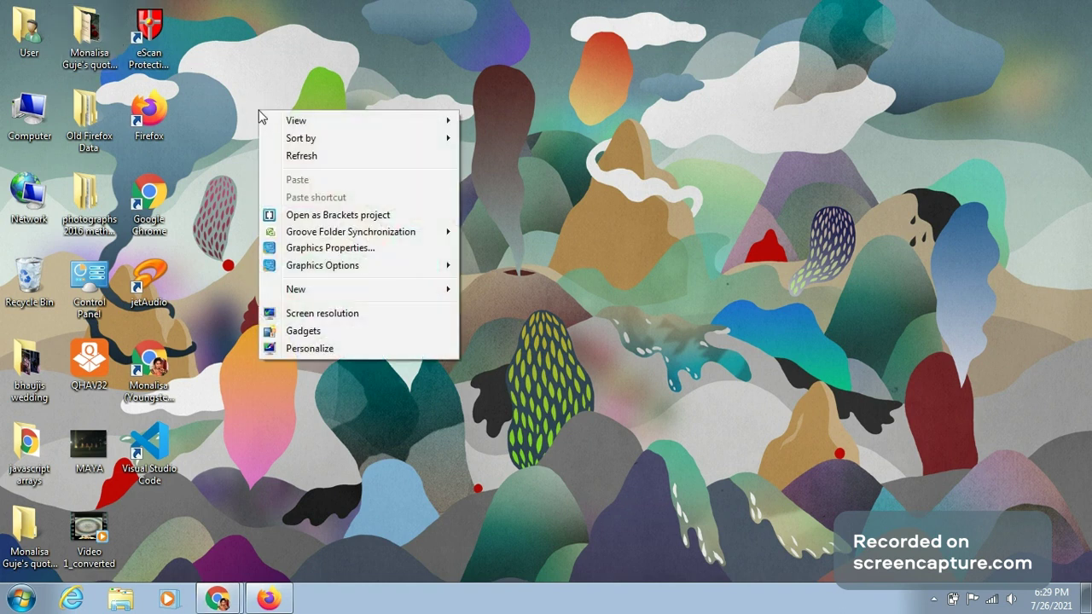
click(334, 349)
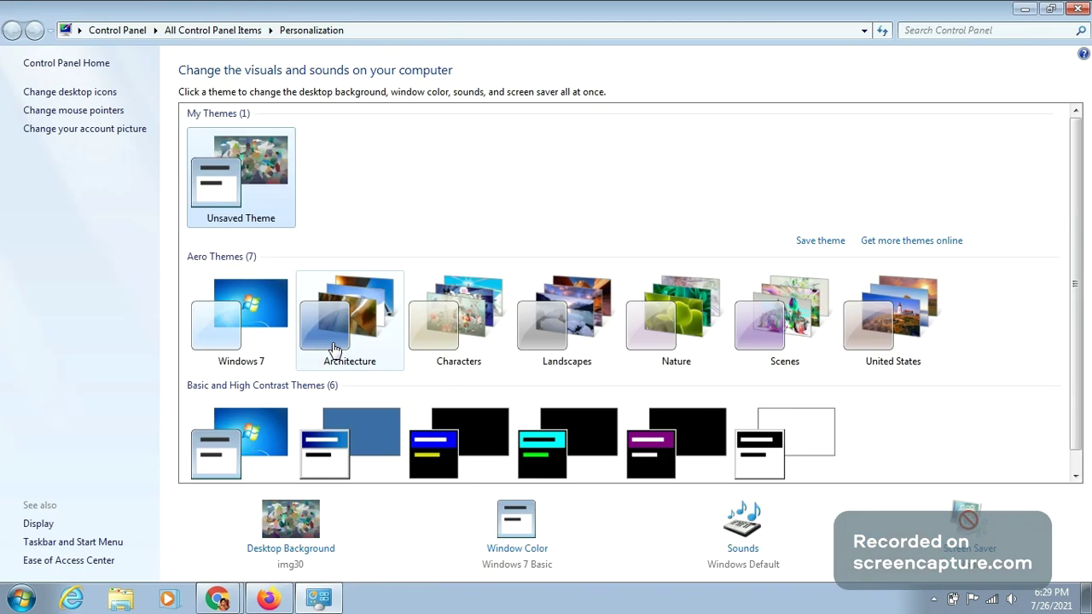
click(970, 555)
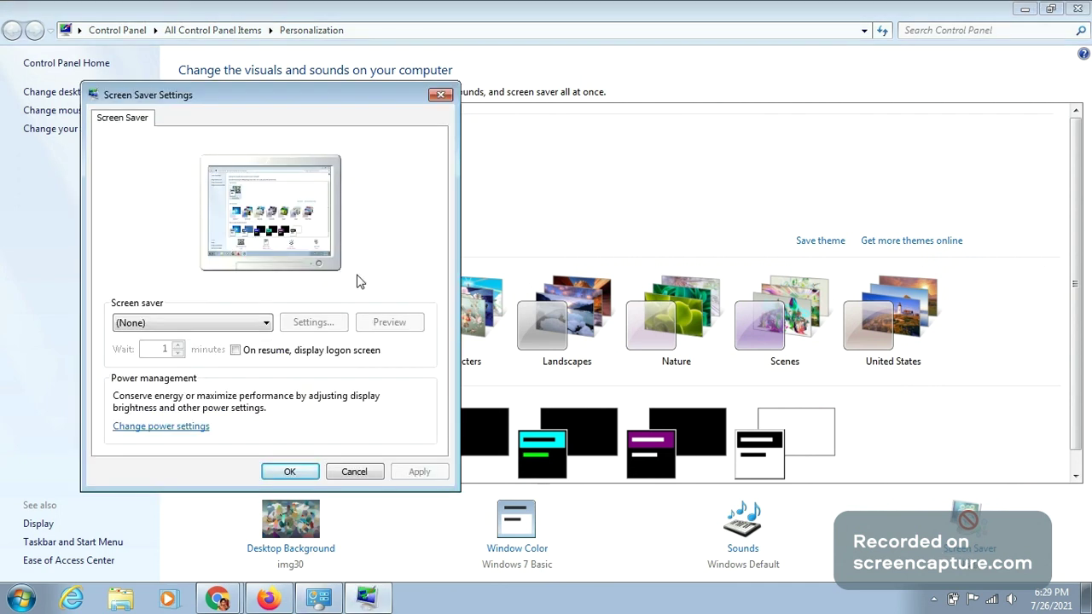
click(267, 328)
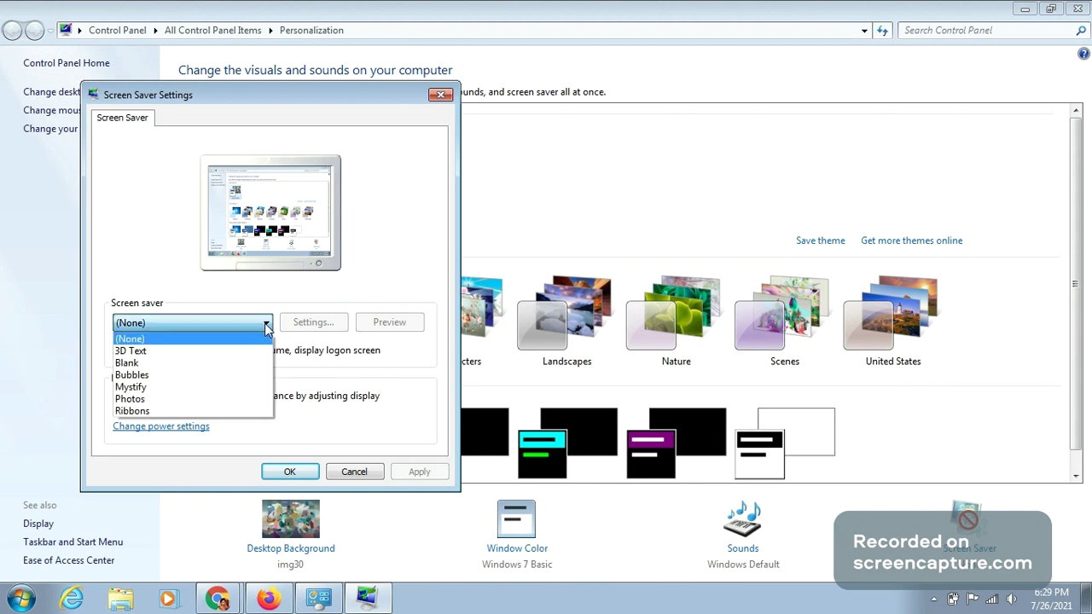
click(253, 376)
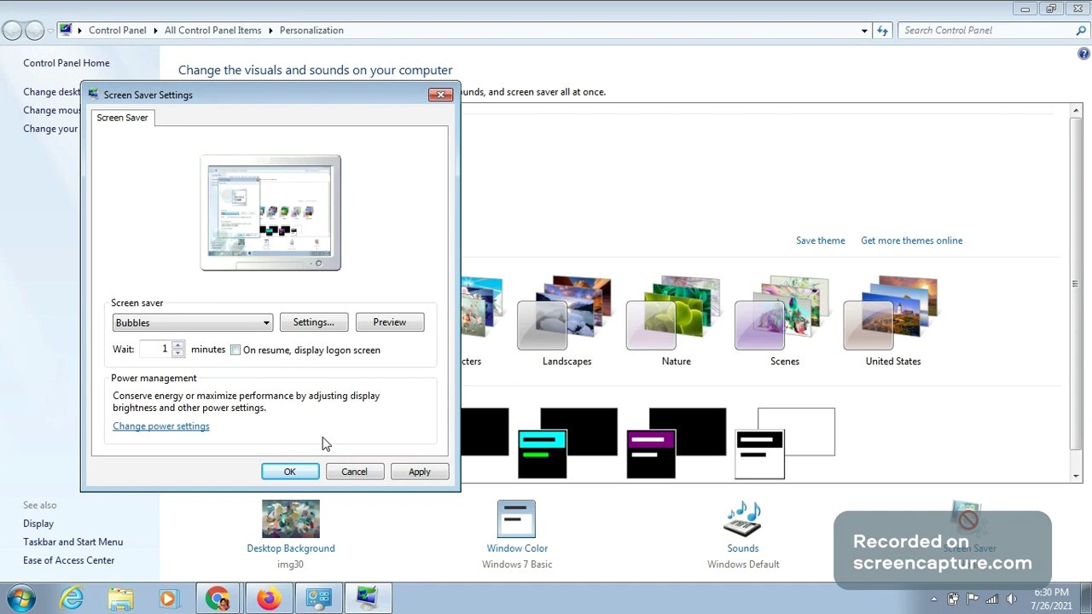
Preview the Bubbles screen saver, save the setting, and close the Personalization window.
click(386, 324)
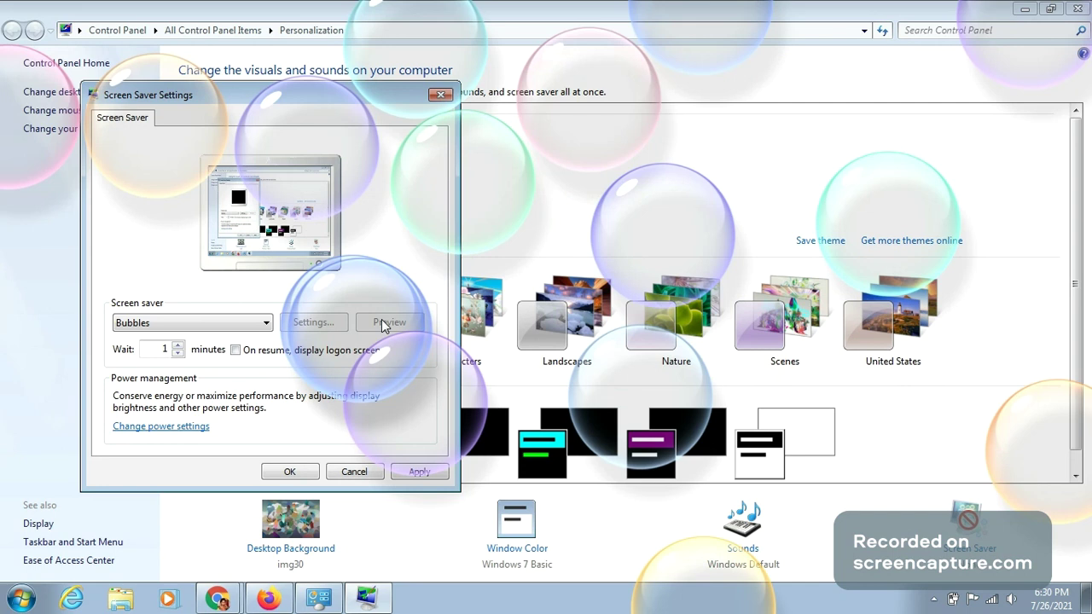
mouse_move(277, 379)
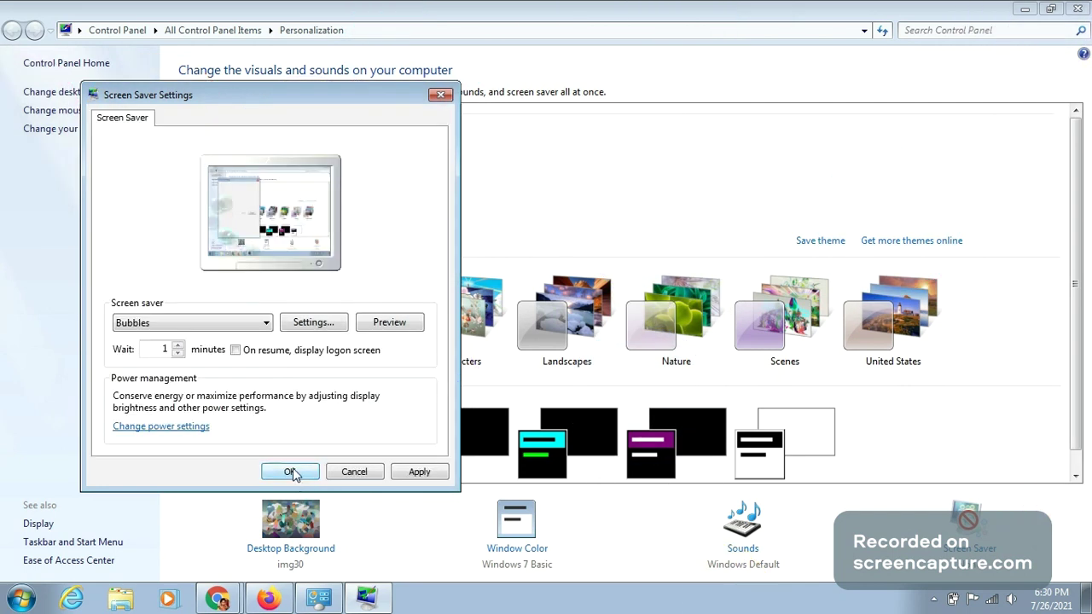
click(290, 471)
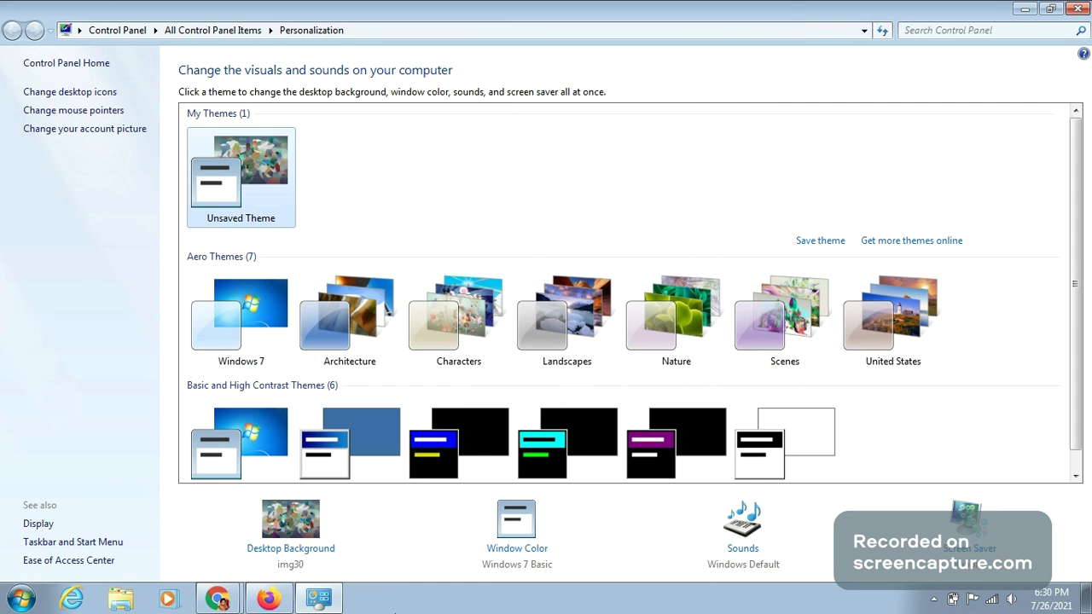
click(1077, 10)
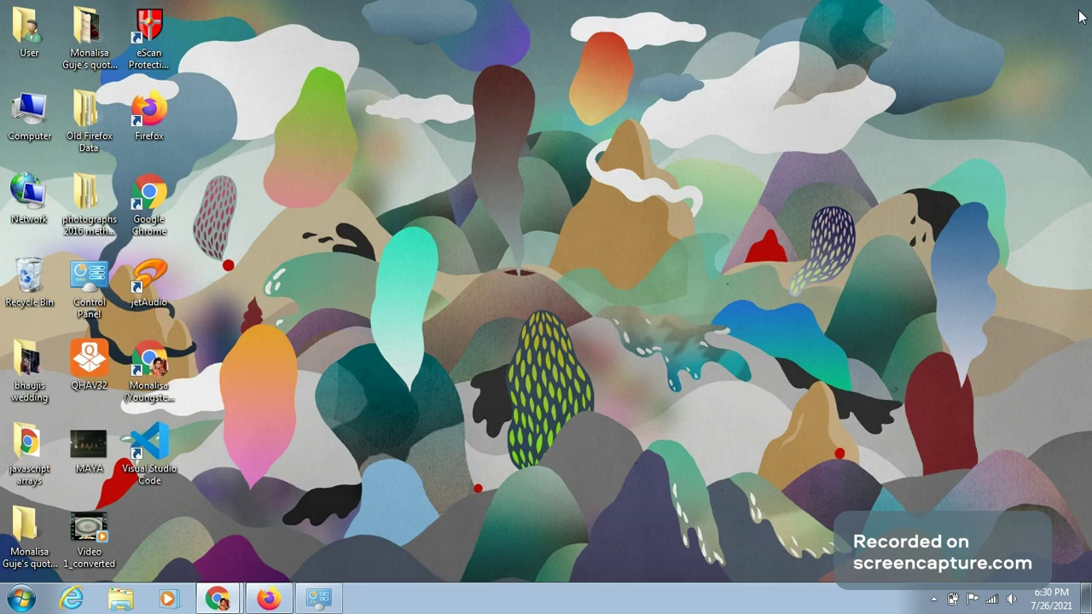
Open the Start menu to show the Shut down command, then close the menu without shutting down.
click(19, 602)
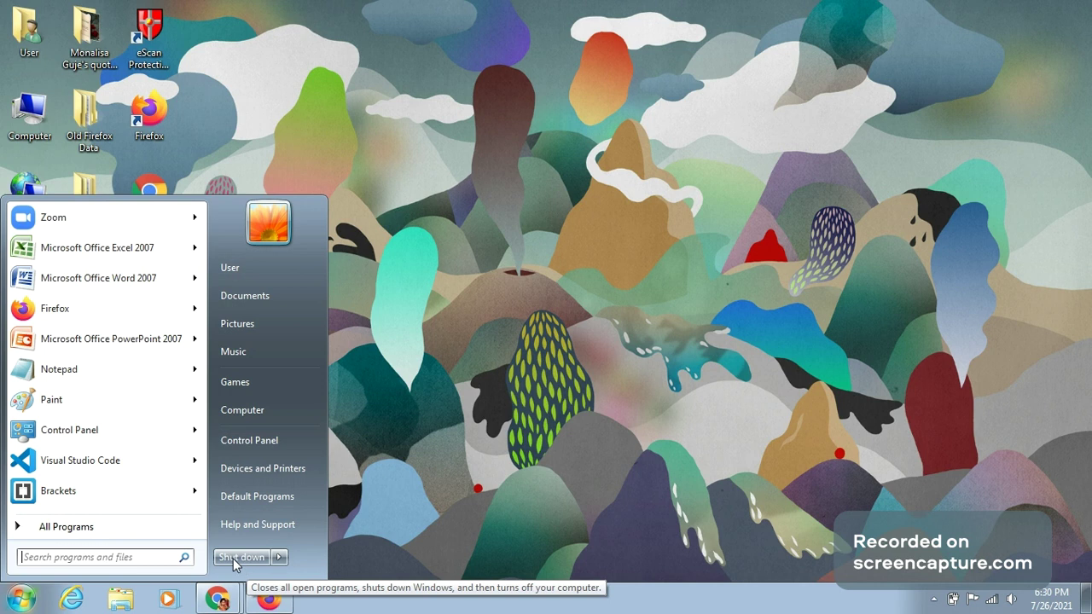
click(379, 504)
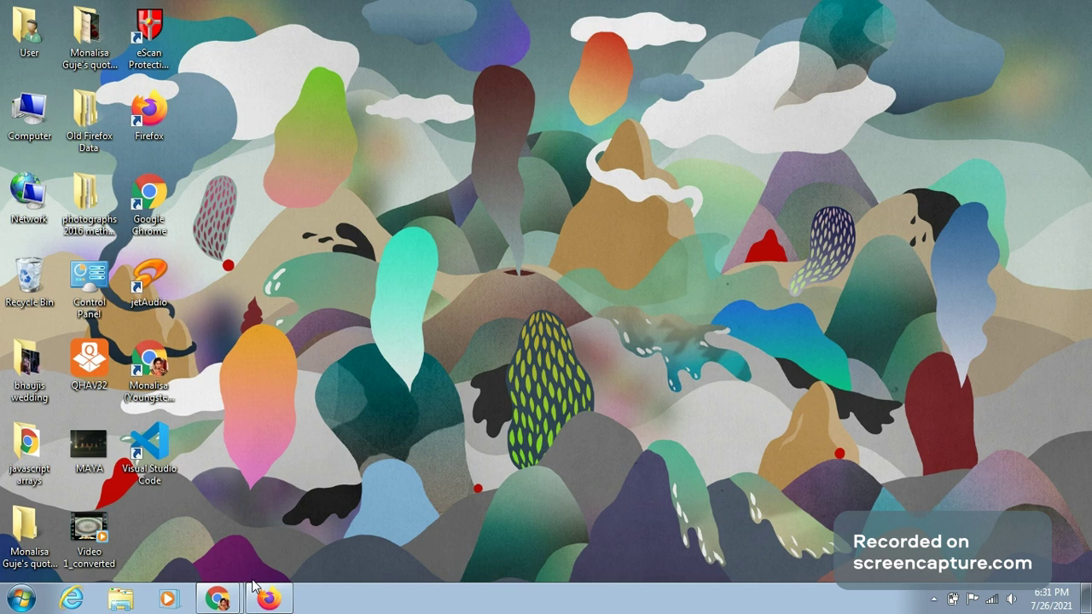
Switch to the Free Online Screen Recorder window in Google Chrome.
click(230, 602)
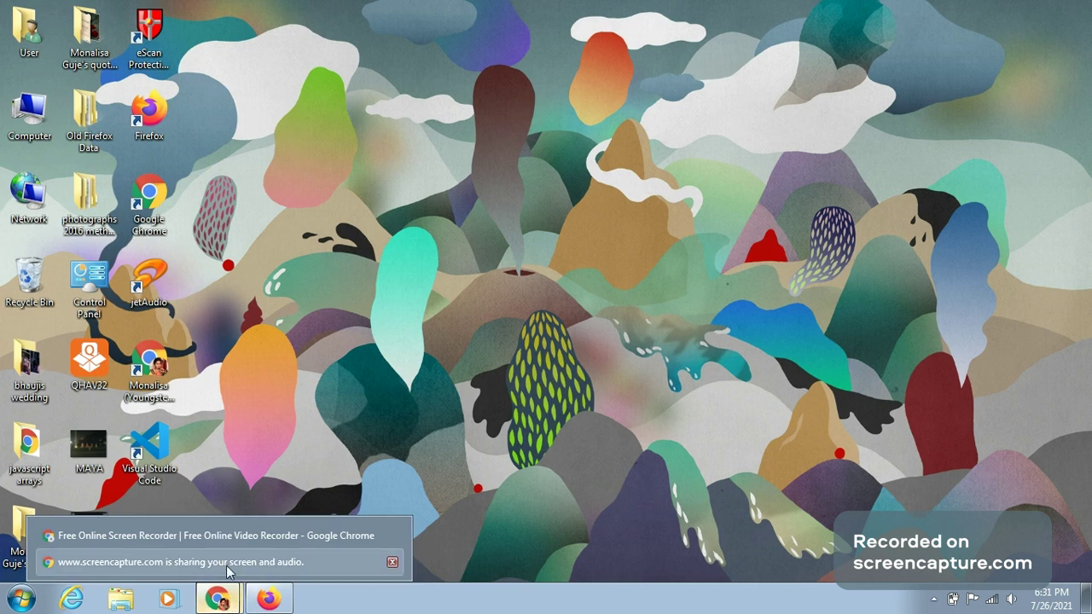
click(227, 568)
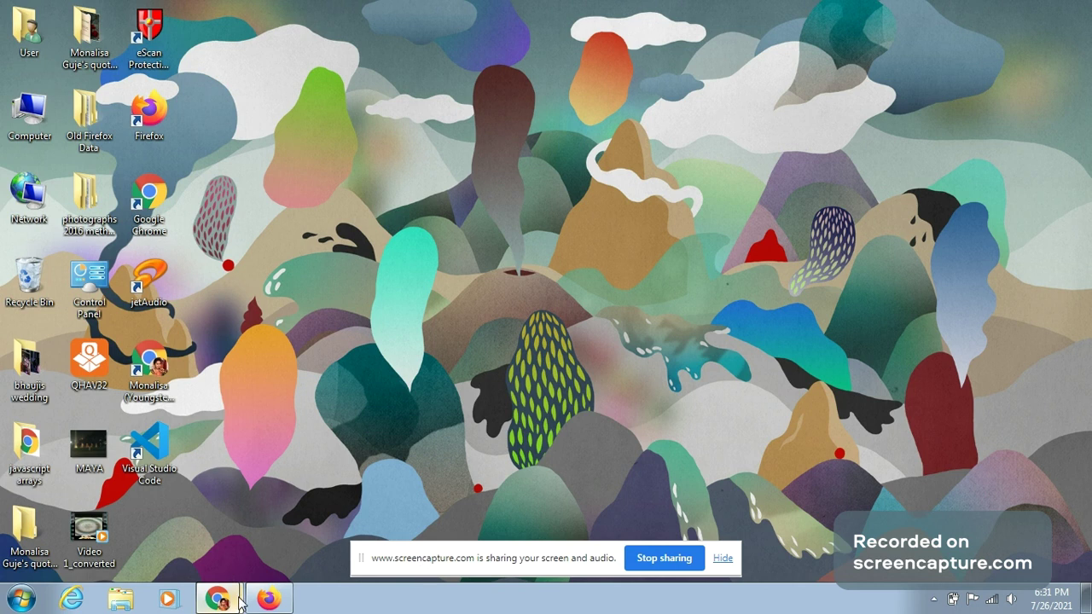
click(239, 602)
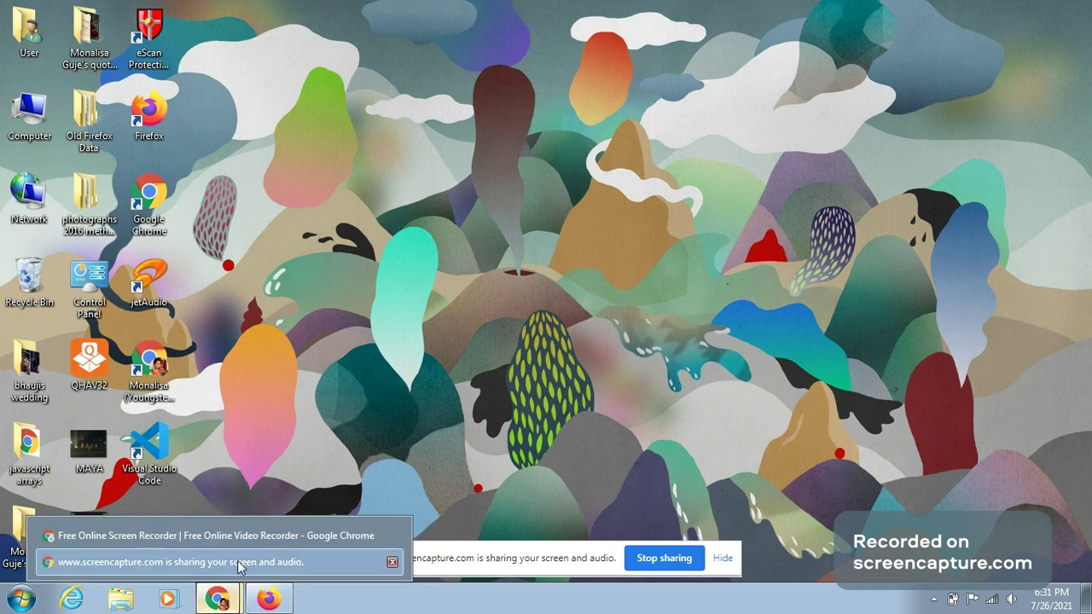
click(239, 564)
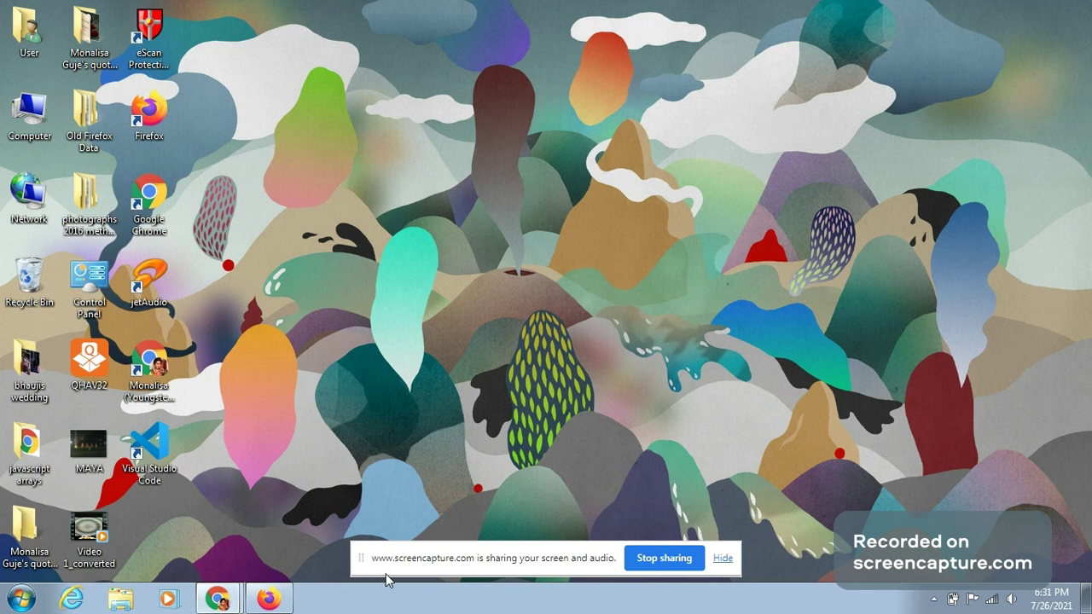
mouse_move(228, 606)
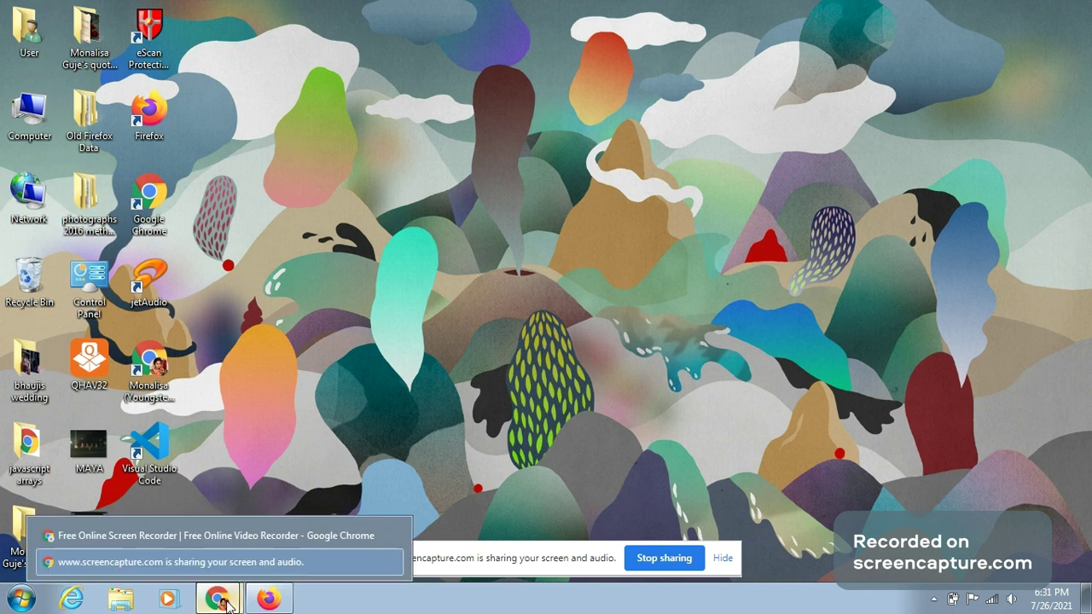
click(236, 531)
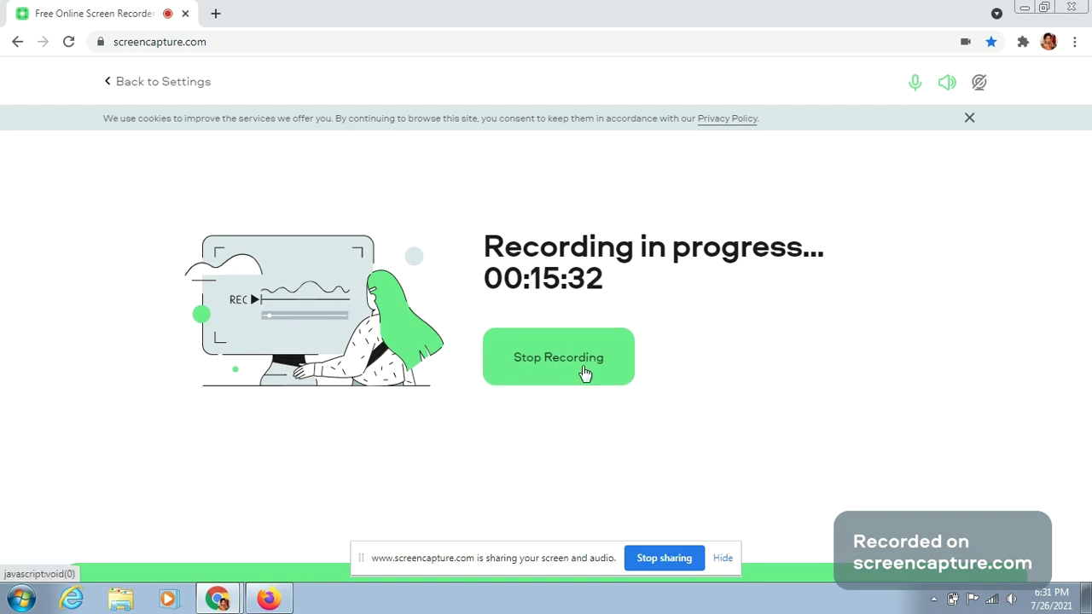